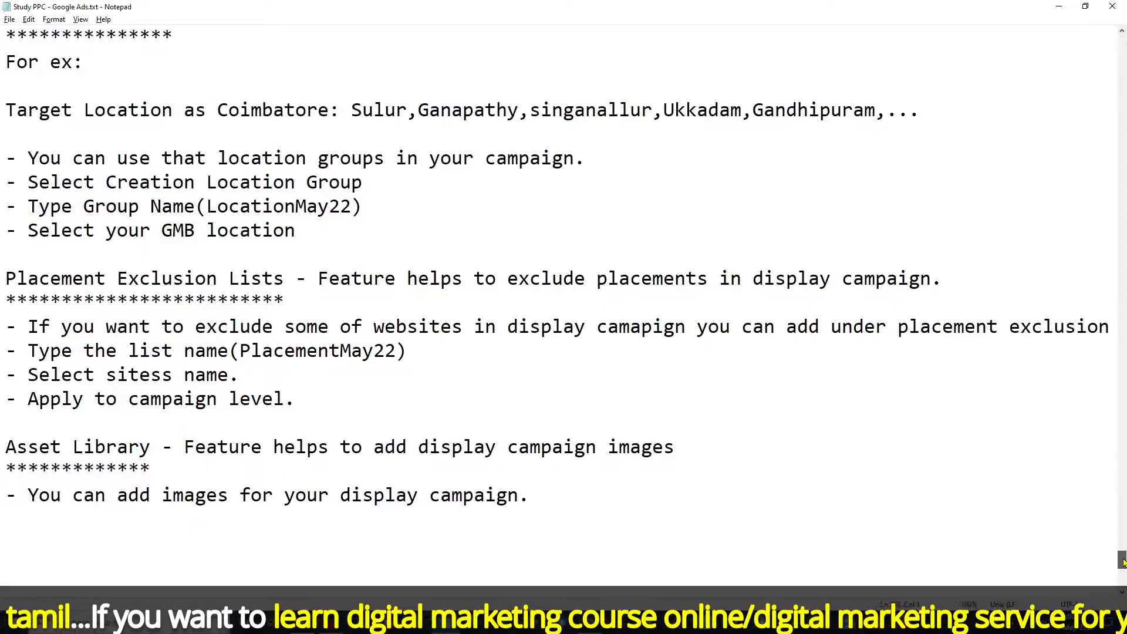
# Review the Notepad notes on Google Ads shared library features and compare them with the Shared Library tools in Google Ads
pyautogui.moveTo(1122, 563); pyautogui.dragTo(1123, 522)
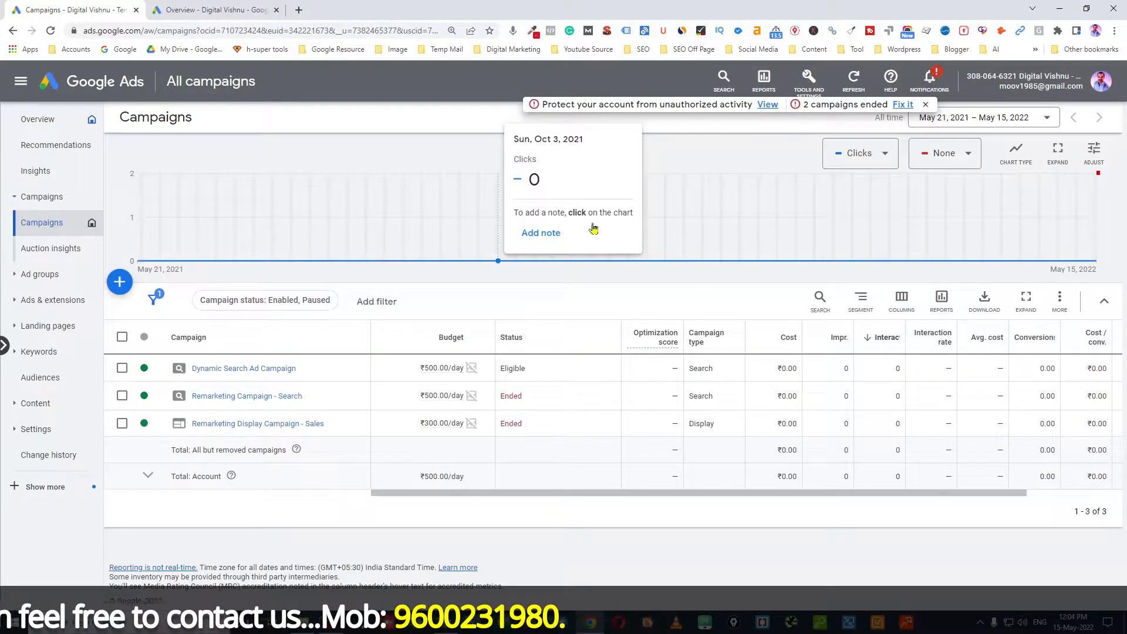
pyautogui.click(809, 86)
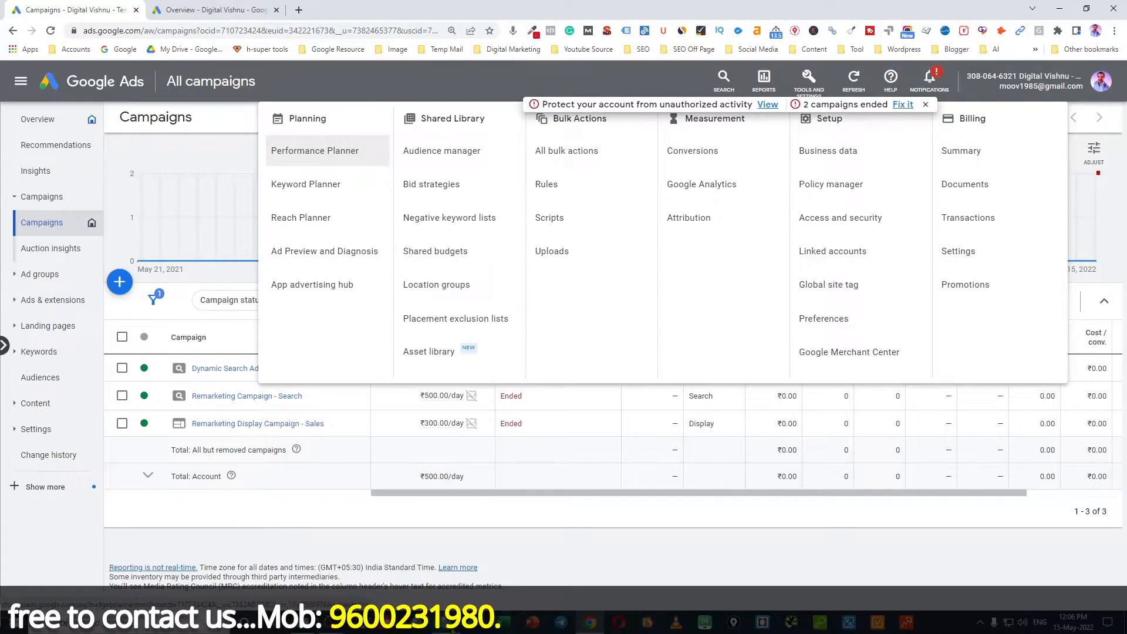
pyautogui.click(451, 628)
pyautogui.scroll(-5, 321, 405)
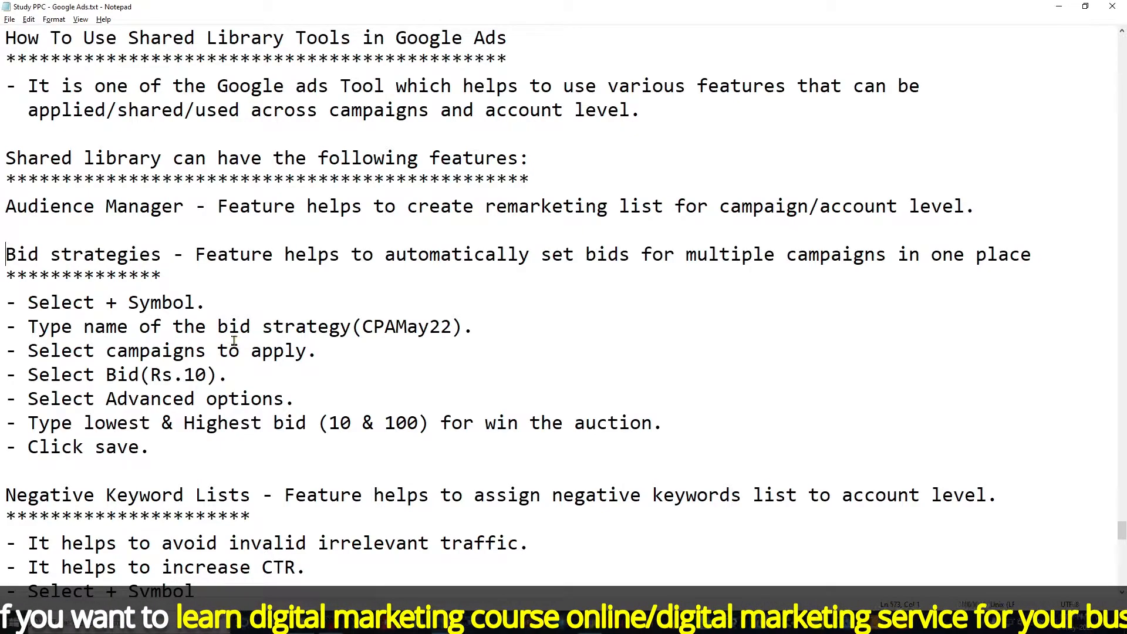
# Switch to Google Ads and start a new portfolio bid strategy of type Target CPA in the shared library
pyautogui.click(305, 622)
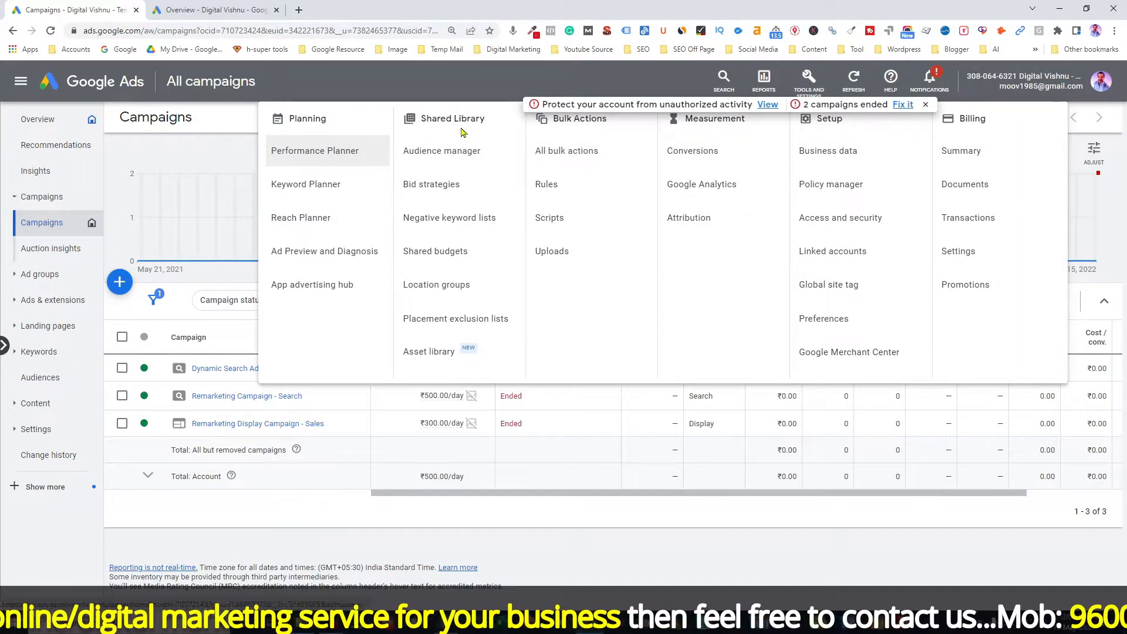
pyautogui.click(432, 186)
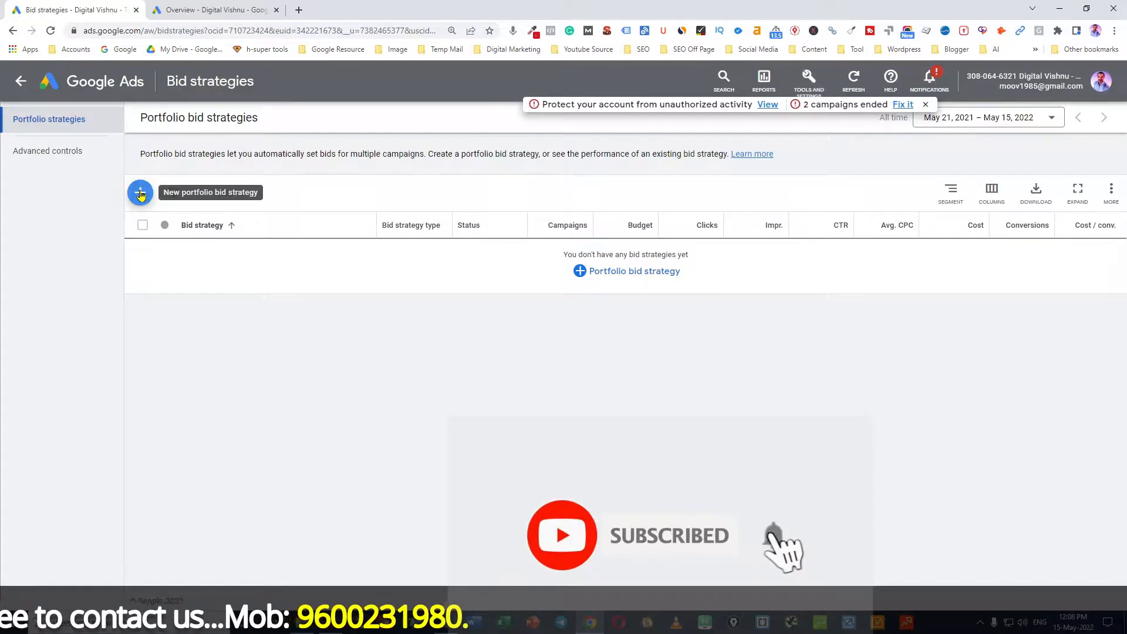
pyautogui.click(142, 196)
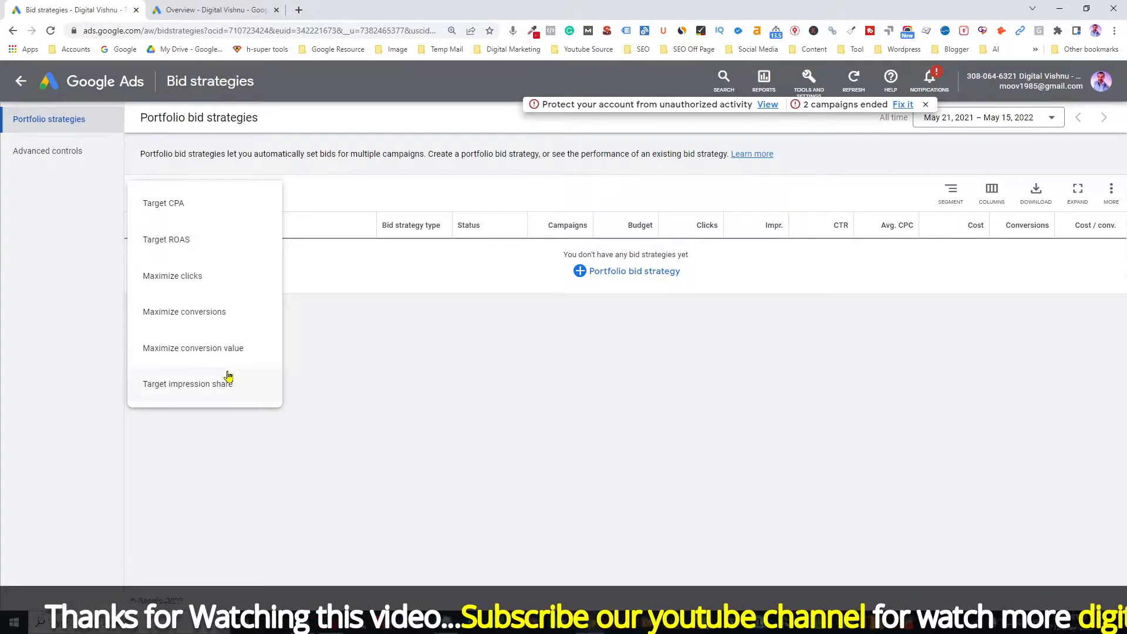
pyautogui.click(175, 212)
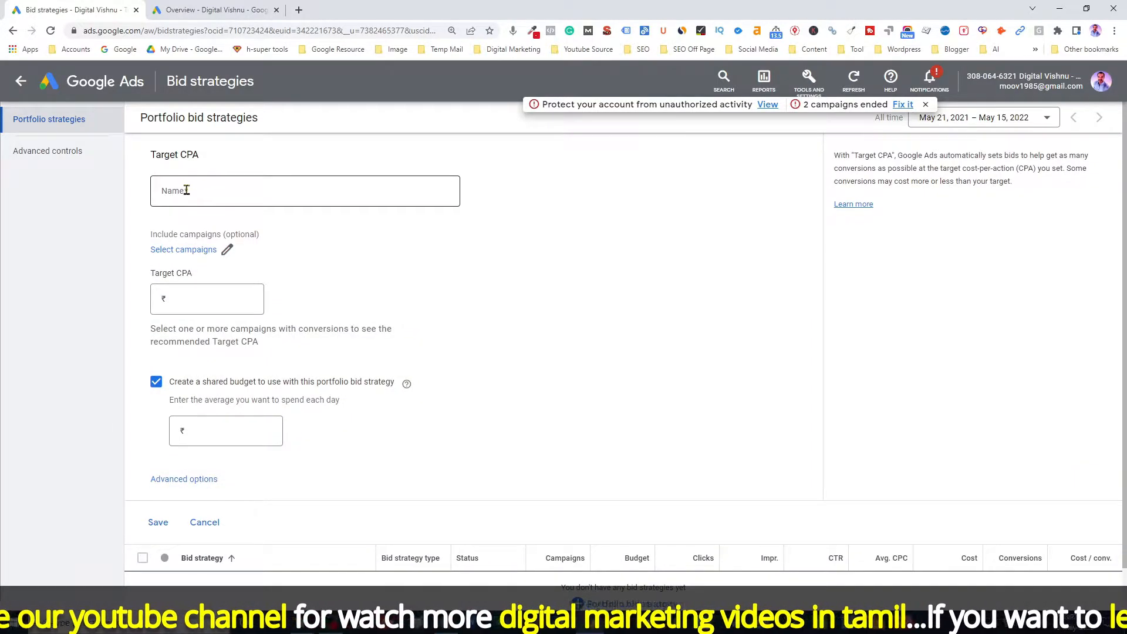
# Name the Target CPA strategy CPAMay22, copying the name from the Notepad notes
pyautogui.click(185, 190)
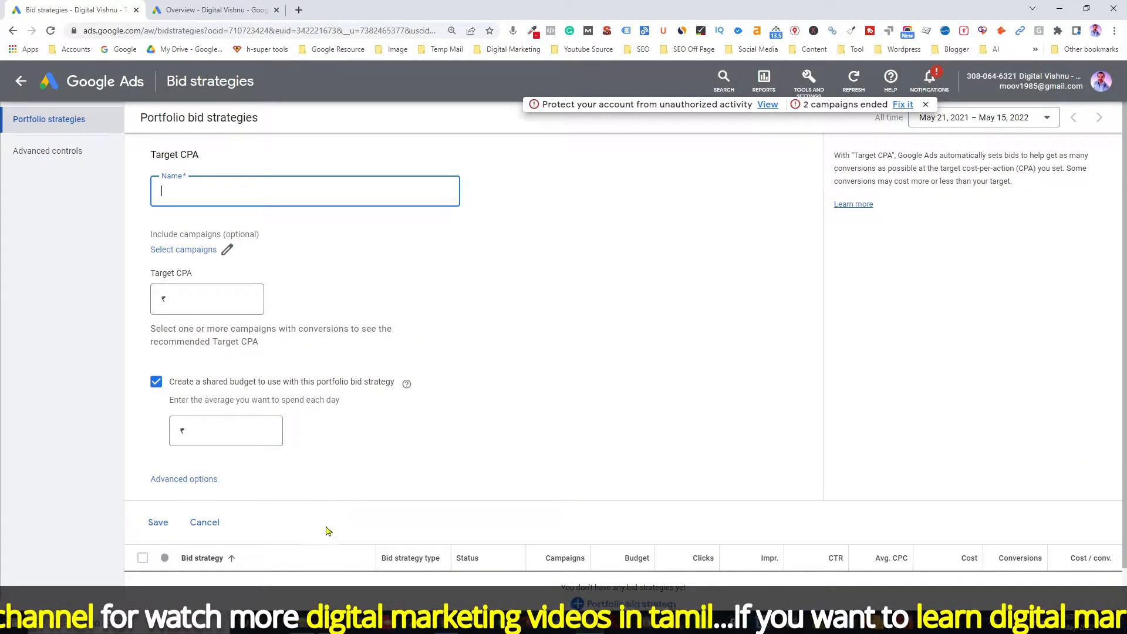
pyautogui.click(443, 622)
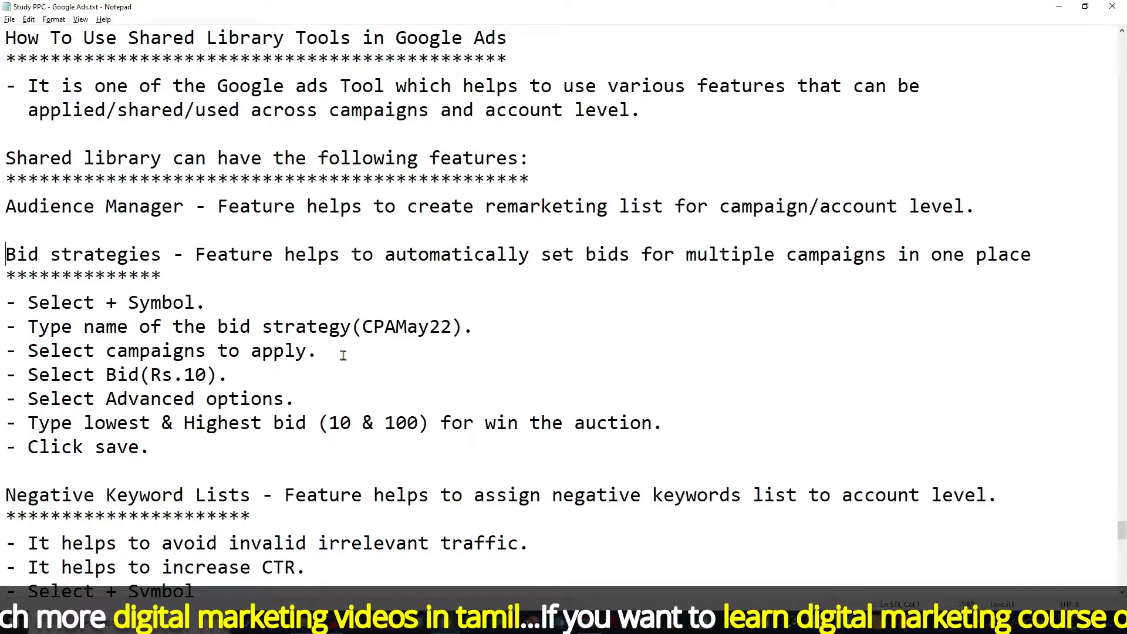
pyautogui.moveTo(362, 326); pyautogui.dragTo(447, 328)
pyautogui.hotkey('ctrl', 'c')
pyautogui.hotkey('alt', 'Tab')
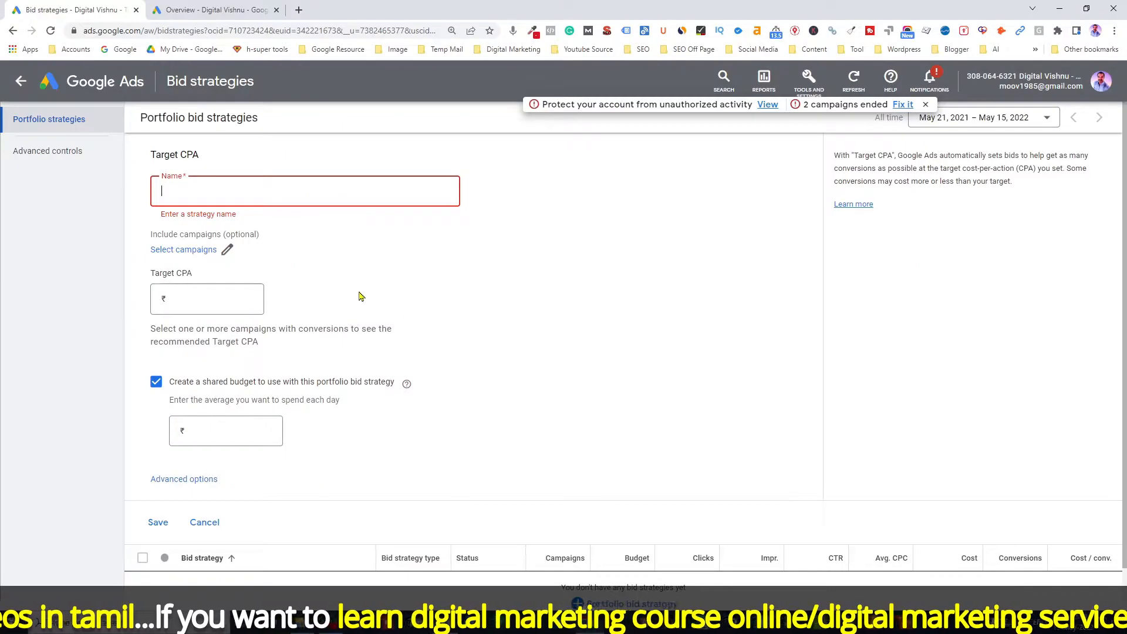
pyautogui.hotkey('ctrl', 'v')
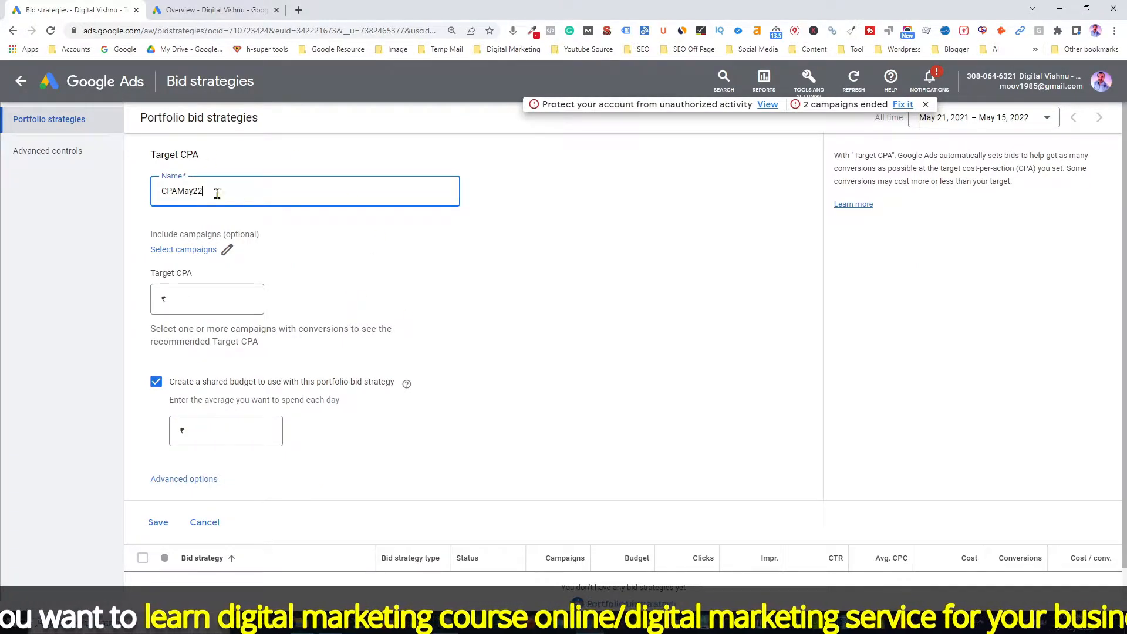
# Include the Dynamic Search Ad, Remarketing Search and Remarketing Display Sales campaigns in the strategy and set its target CPA to ₹20
pyautogui.click(182, 253)
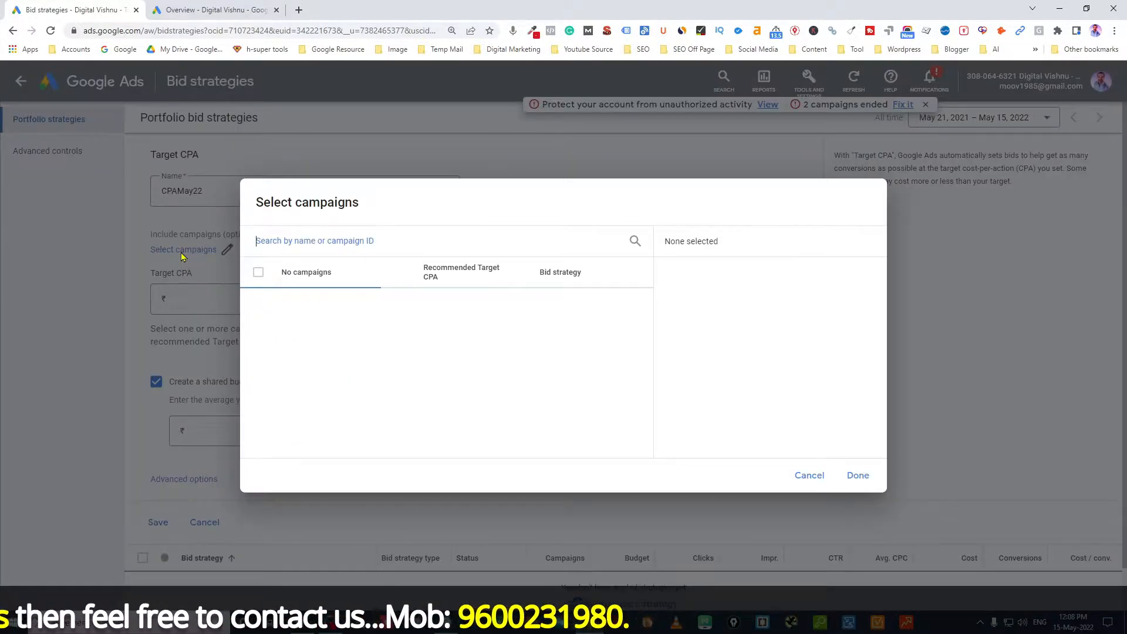
pyautogui.click(259, 305)
pyautogui.click(258, 335)
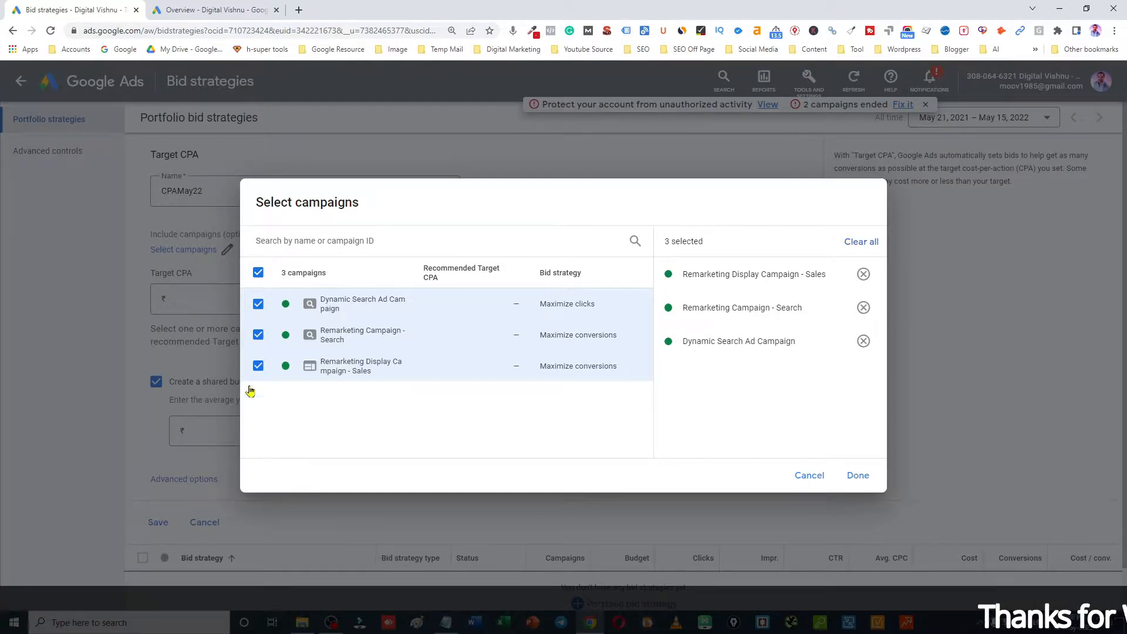
pyautogui.click(858, 476)
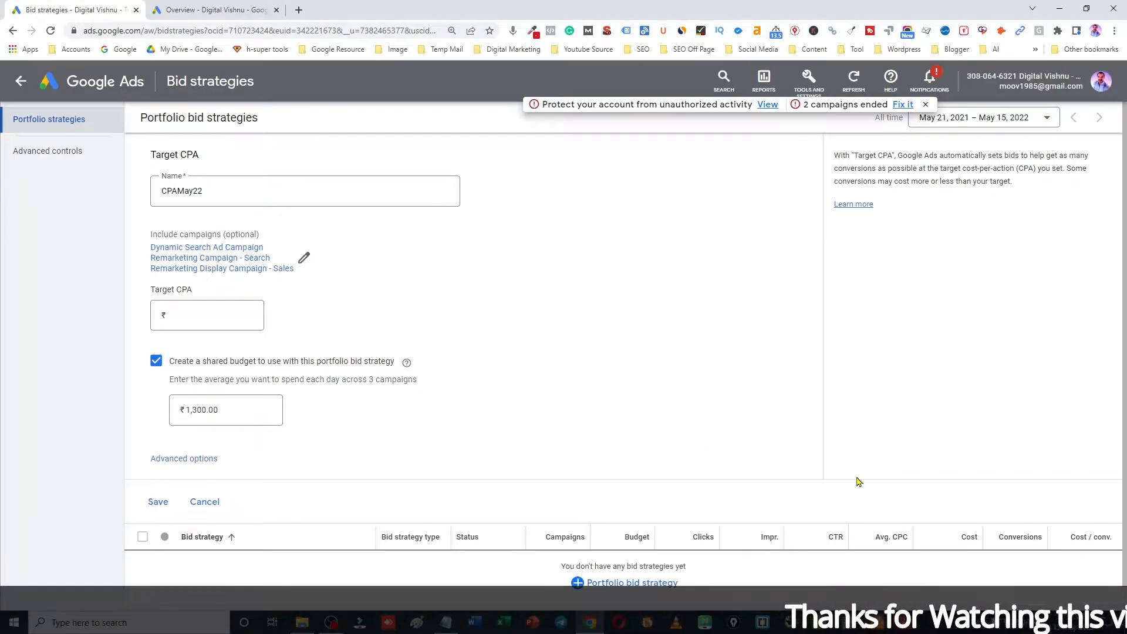
pyautogui.click(179, 317)
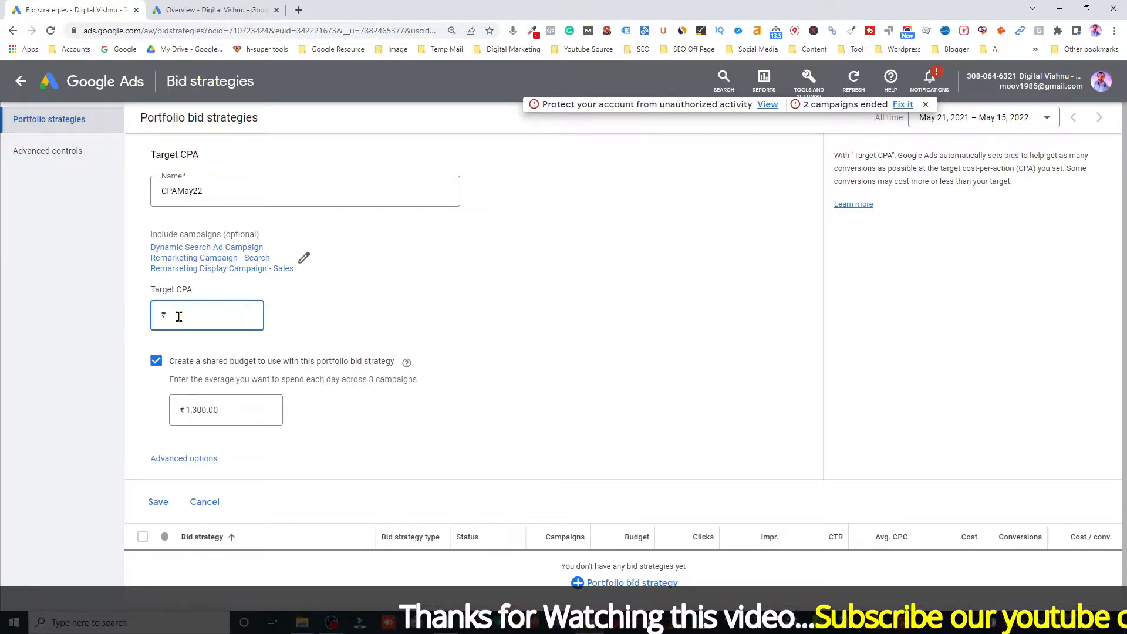
pyautogui.write('20')
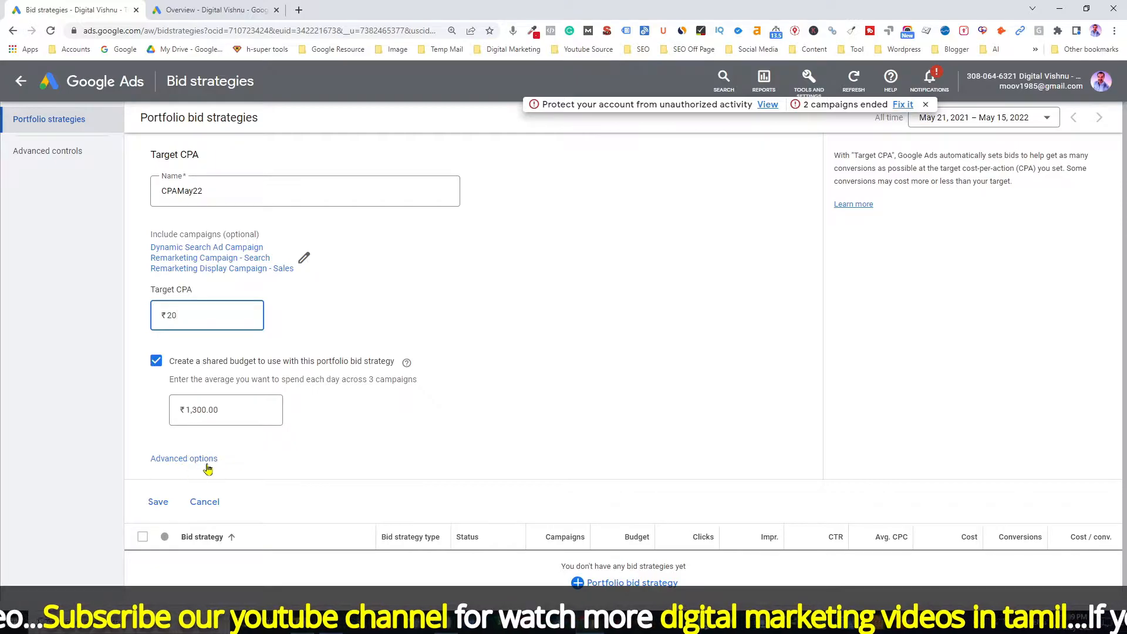
# Set the minimum bid limit to ₹20 and the maximum to ₹50, and save the bid strategy
pyautogui.click(196, 462)
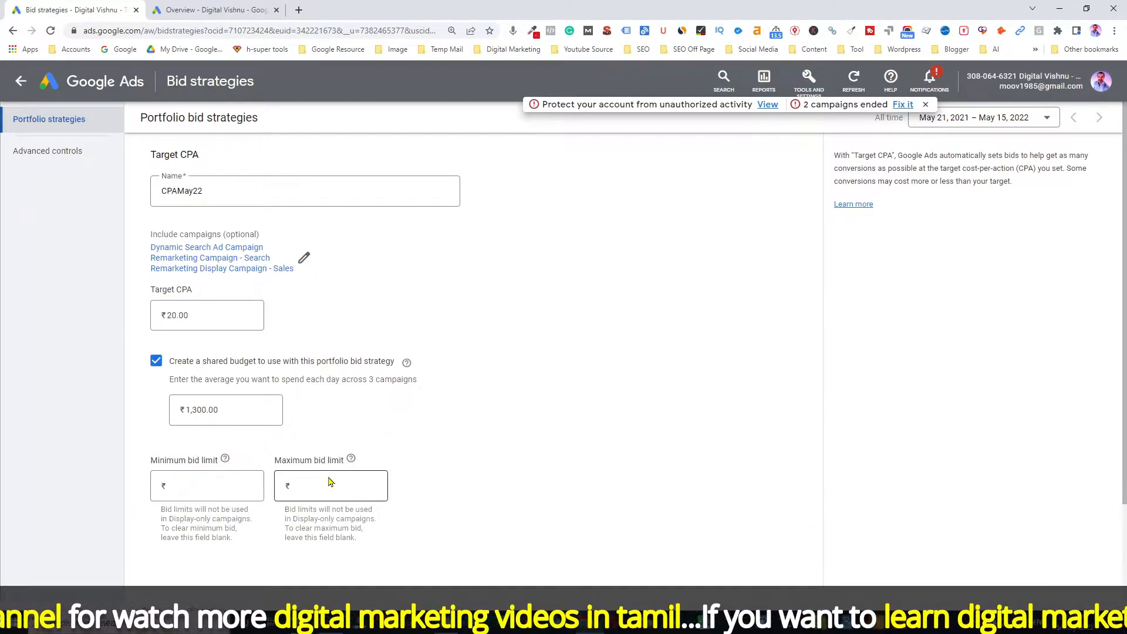
pyautogui.click(192, 484)
pyautogui.write('20')
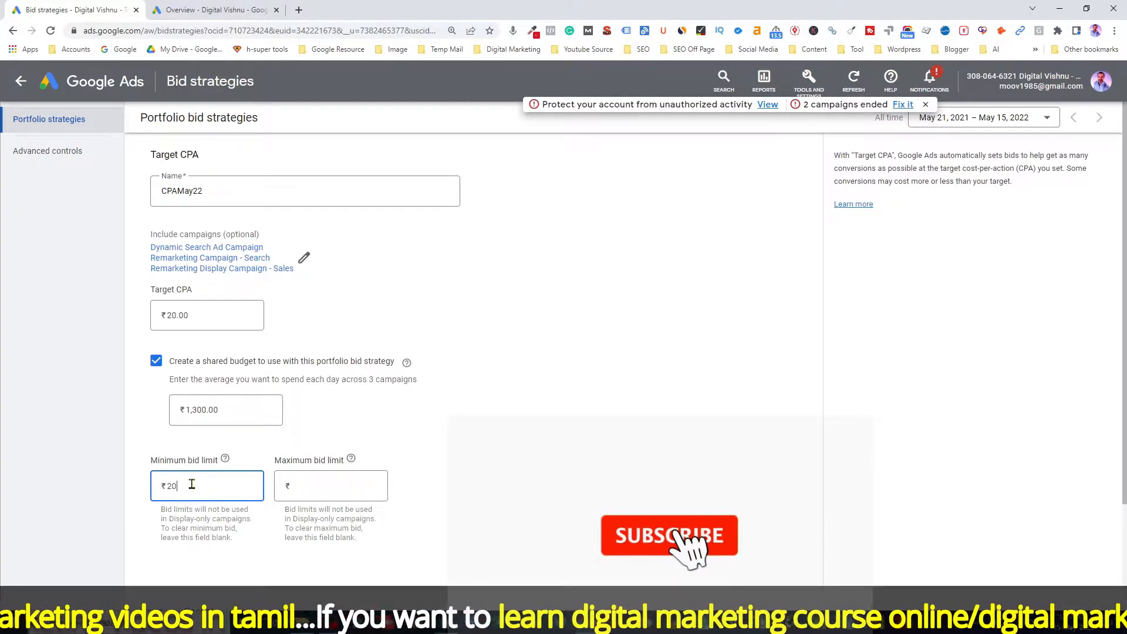
pyautogui.click(320, 488)
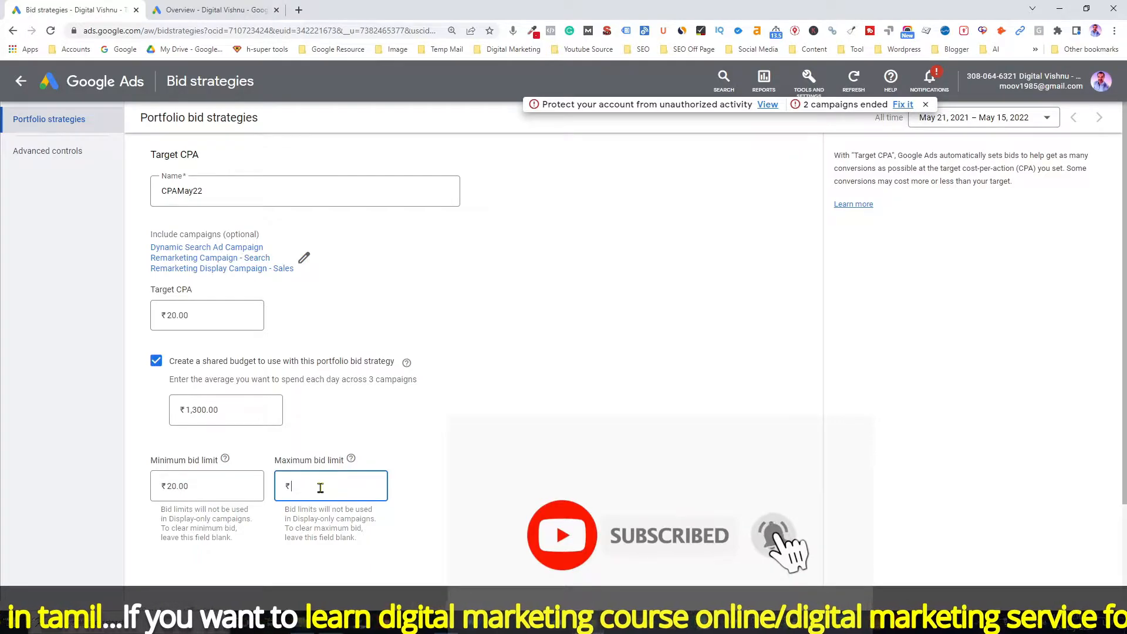
pyautogui.write('50')
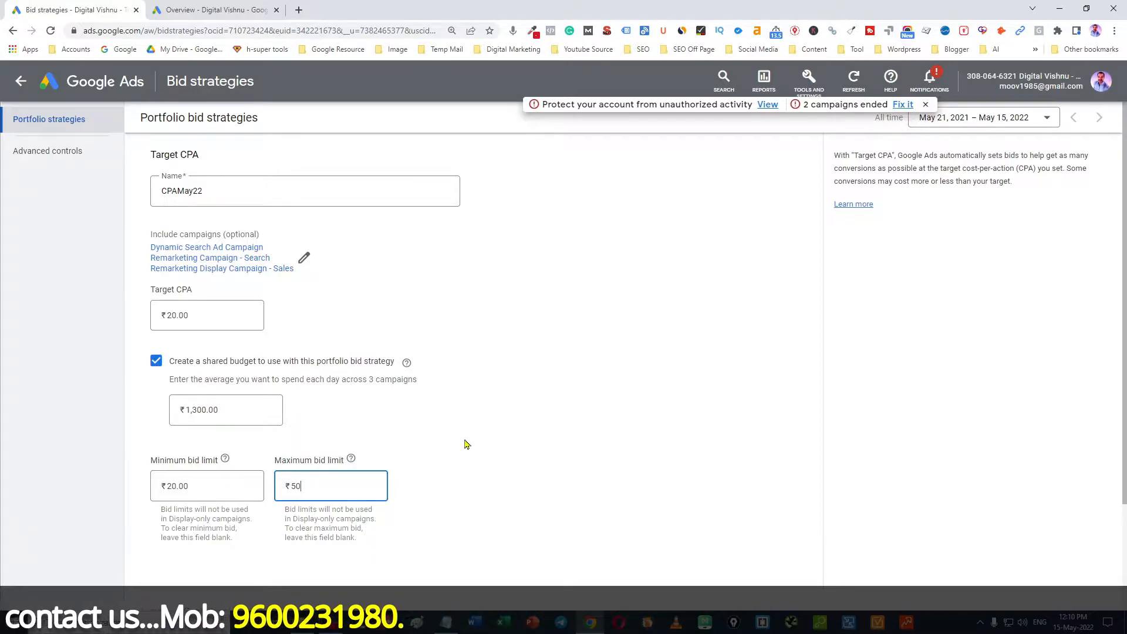
pyautogui.scroll(-2, 463, 442)
pyautogui.click(171, 480)
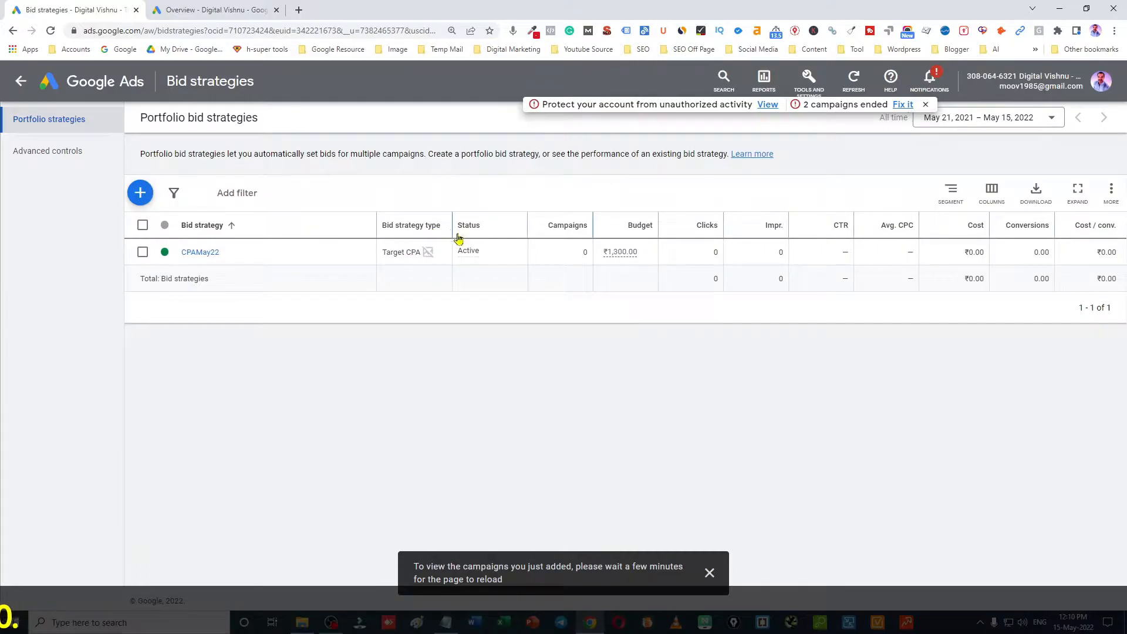
pyautogui.moveTo(472, 262)
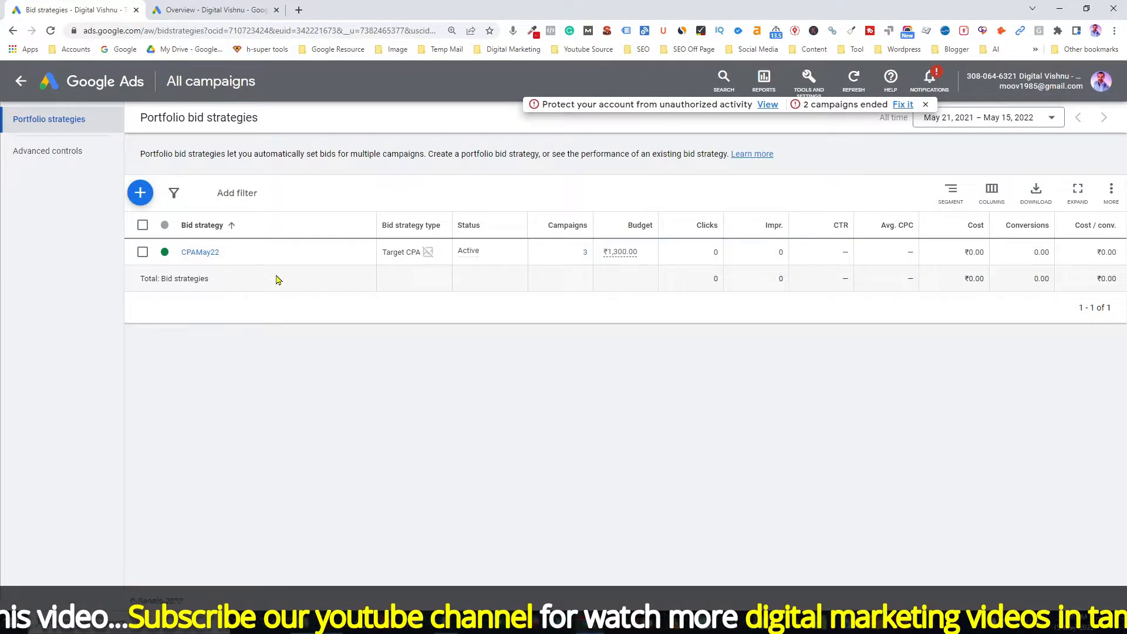
# Read the Notepad notes on the purpose and setup of negative keyword lists
pyautogui.click(385, 624)
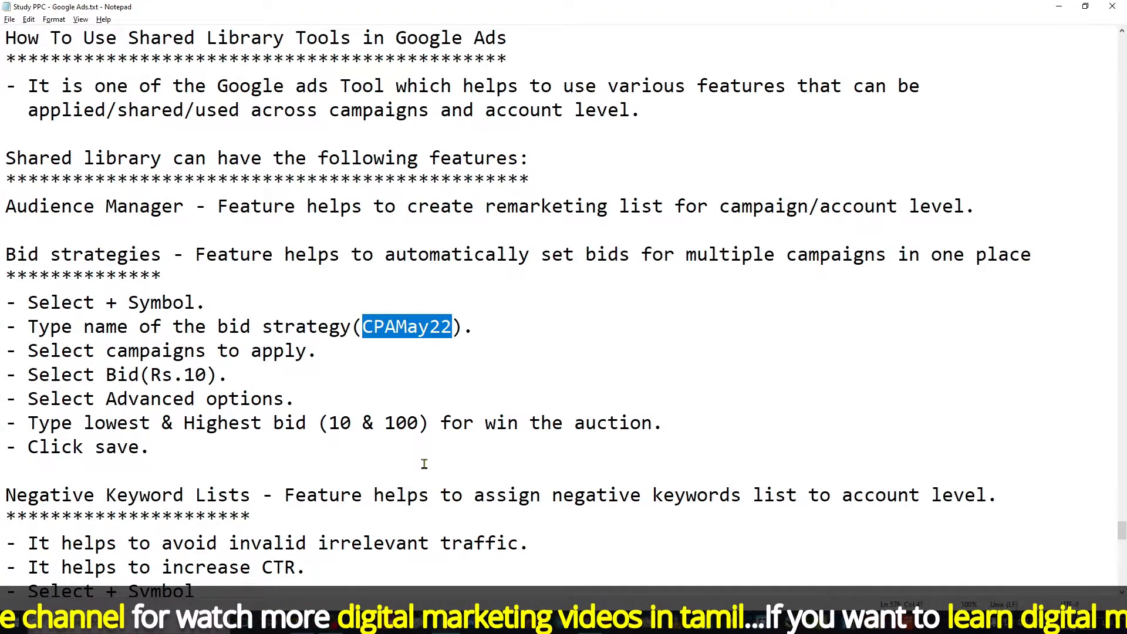
pyautogui.scroll(-1, 424, 463)
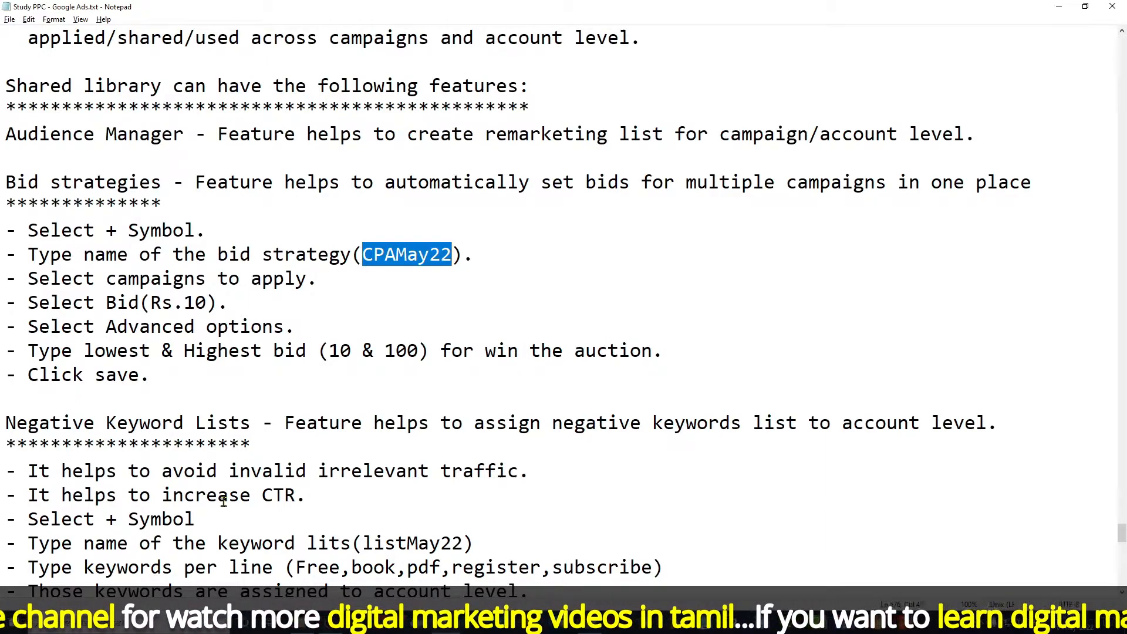
pyautogui.scroll(-1, 223, 502)
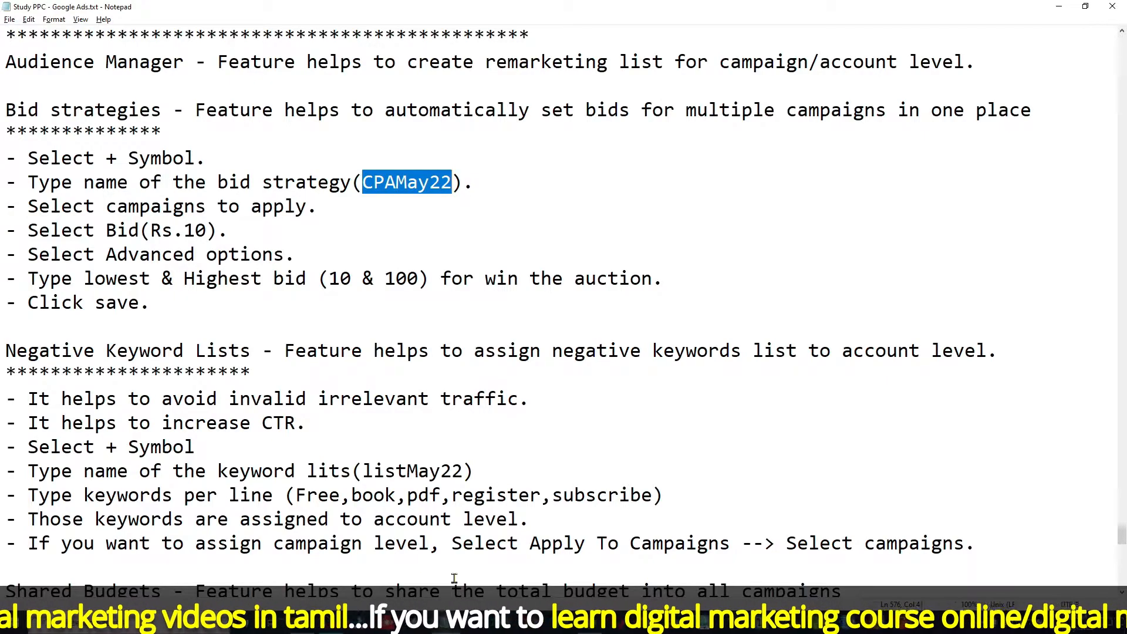
# Switch to Google Ads and start a new negative keyword list in the shared library
pyautogui.hotkey('alt', 'Tab')
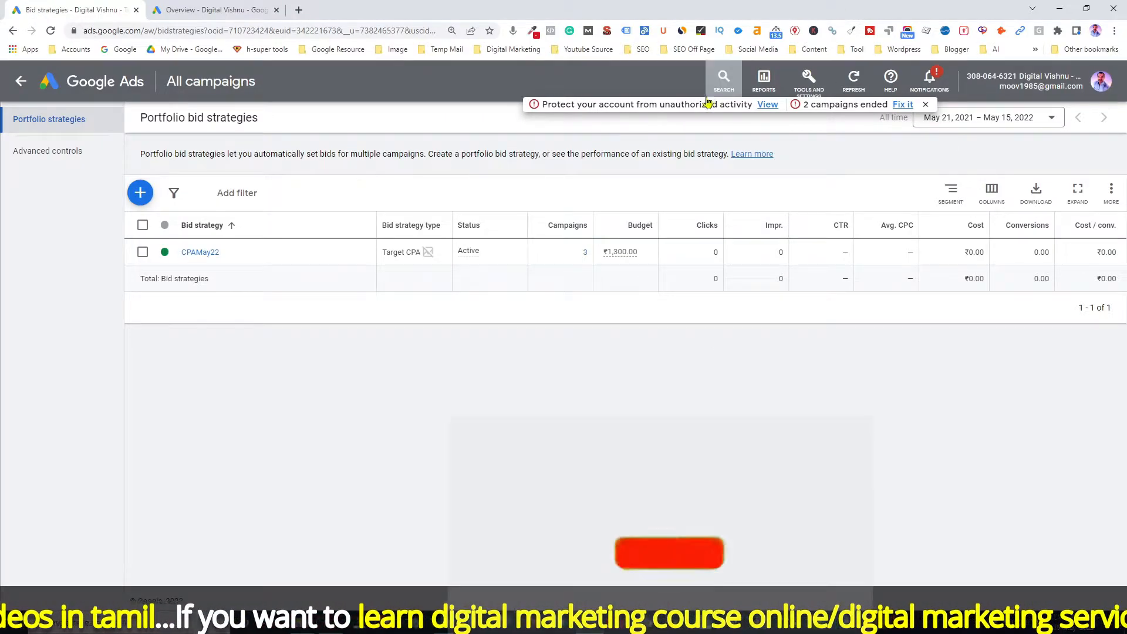
pyautogui.click(807, 78)
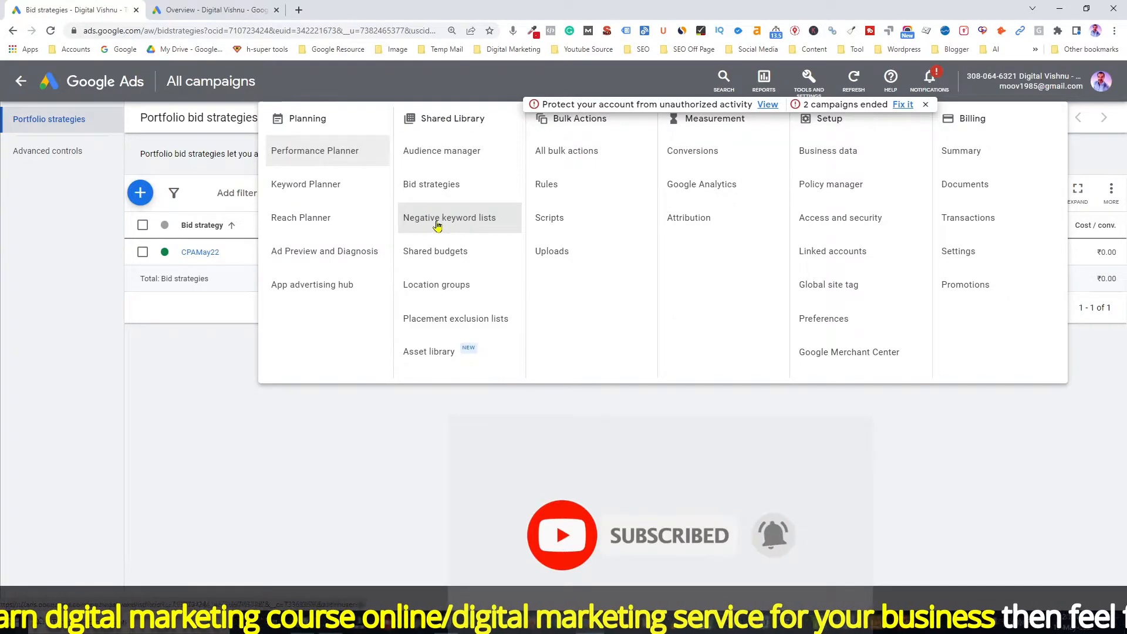
pyautogui.click(468, 225)
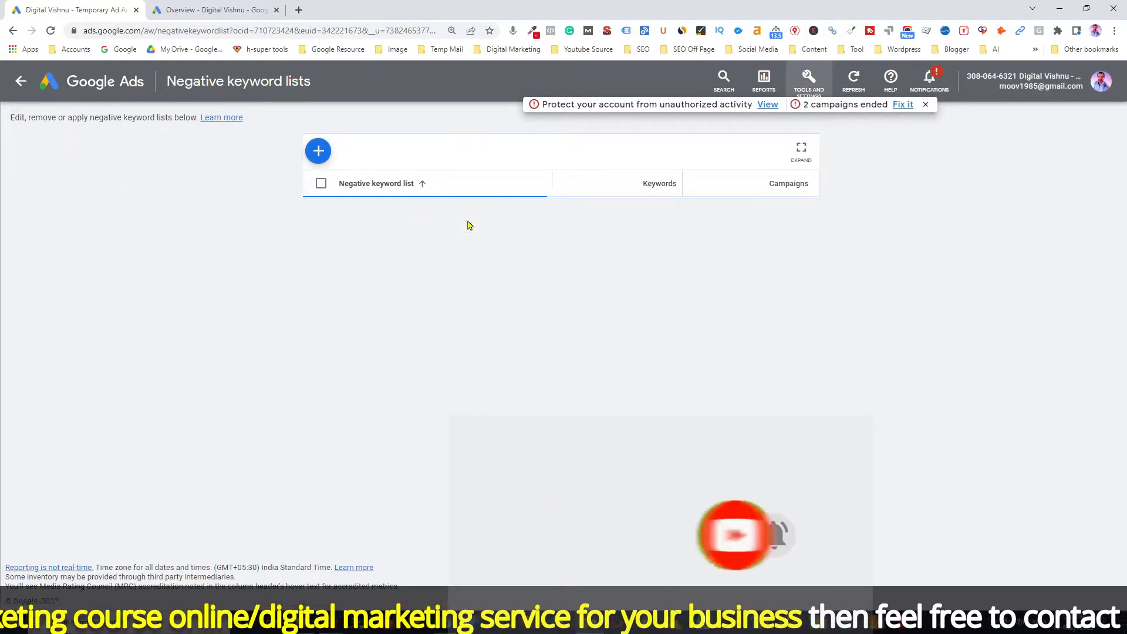
pyautogui.click(318, 151)
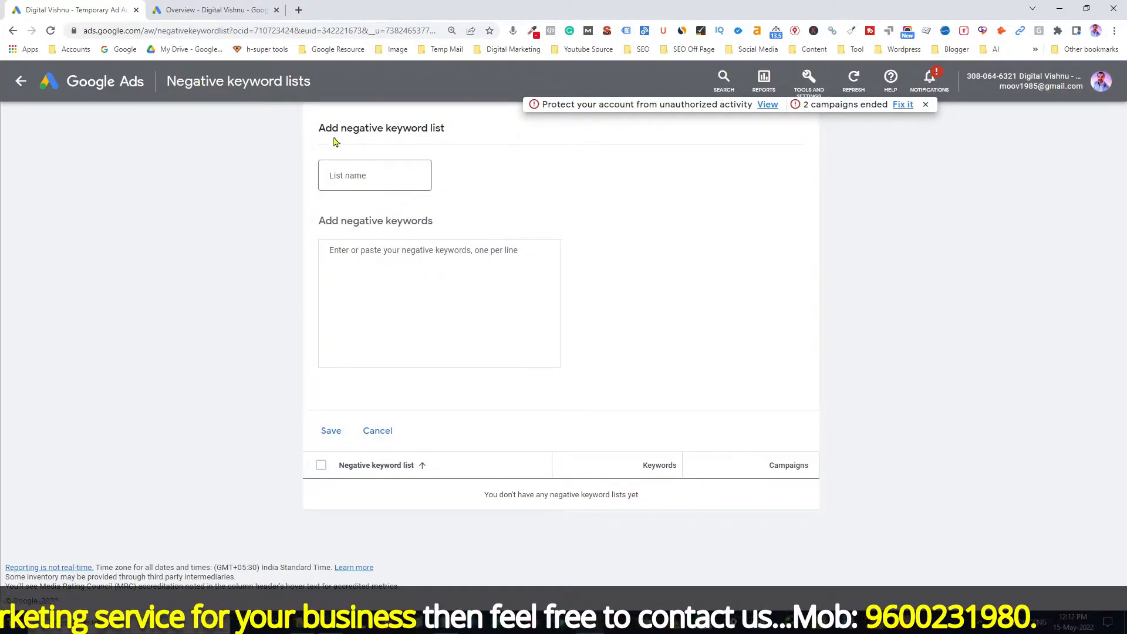
# Name the negative keyword list listMay22, copying the name from the Notepad notes
pyautogui.click(359, 177)
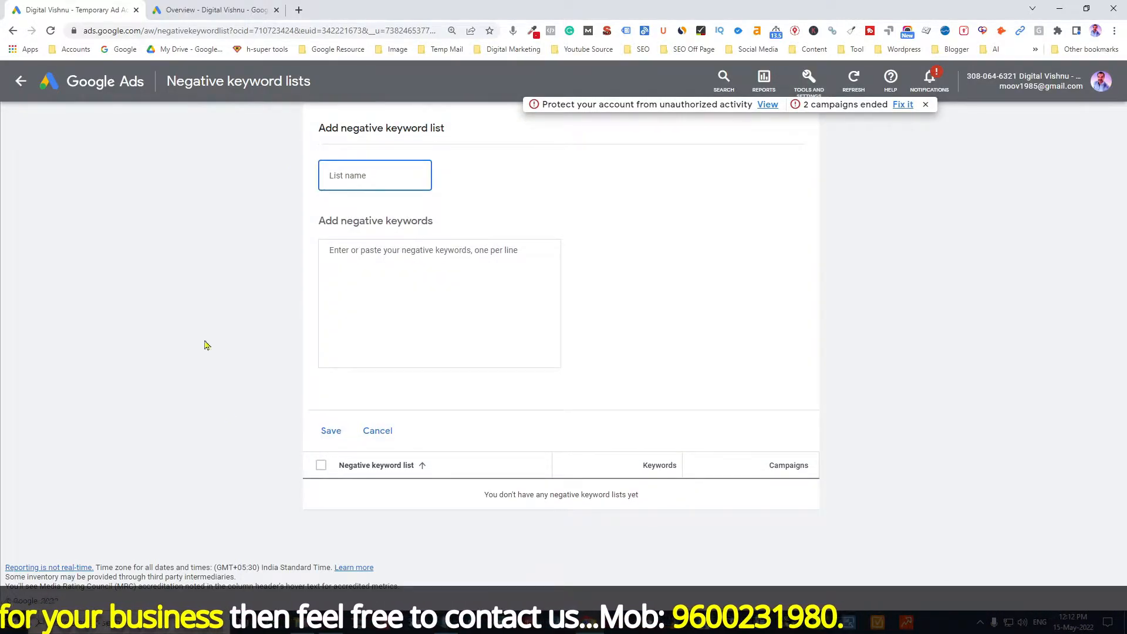
pyautogui.click(445, 628)
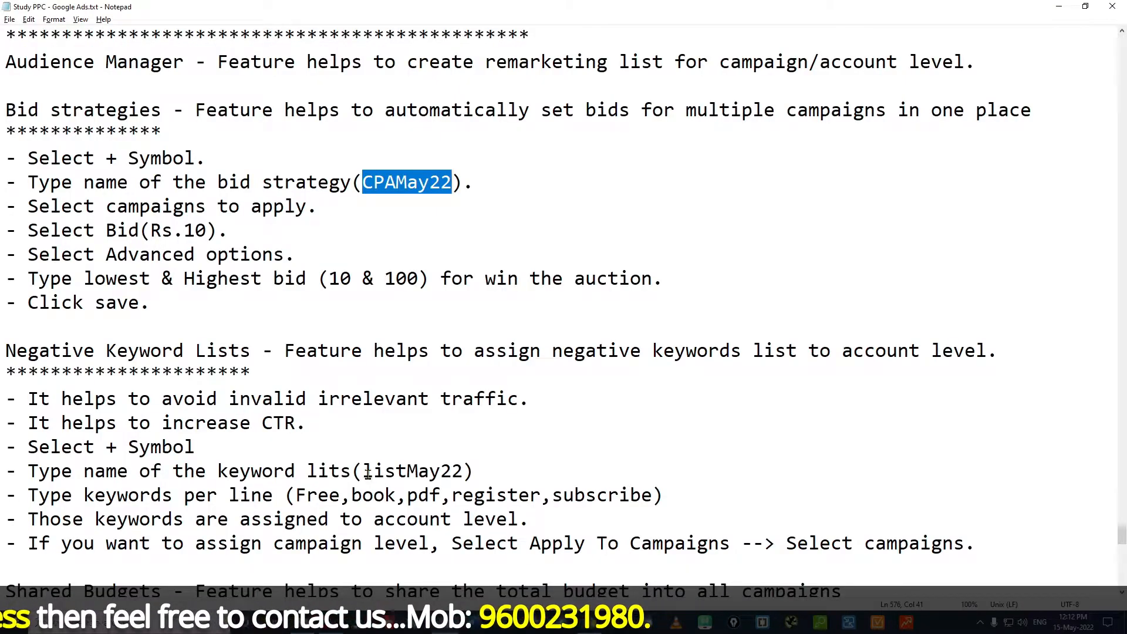
pyautogui.moveTo(363, 473); pyautogui.dragTo(462, 473)
pyautogui.hotkey('ctrl', 'c')
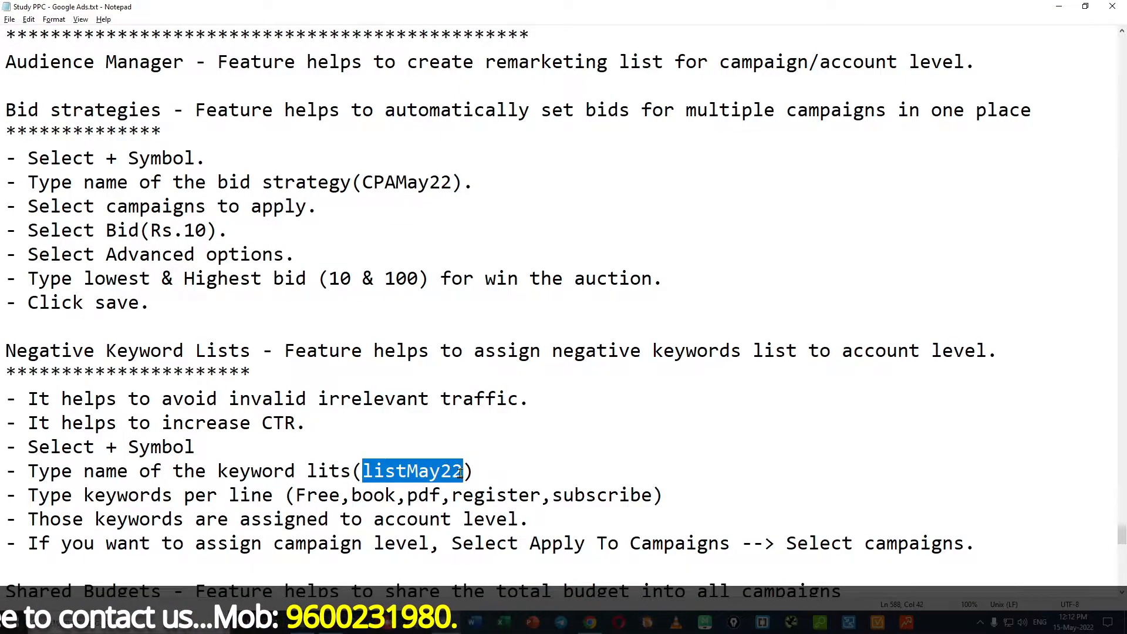
pyautogui.hotkey('alt', 'Tab')
pyautogui.hotkey('ctrl', 'v')
# Copy the keywords "Free,book,pdf,register,subscribe" from the Notepad notes into the list's negative keywords
pyautogui.click(366, 261)
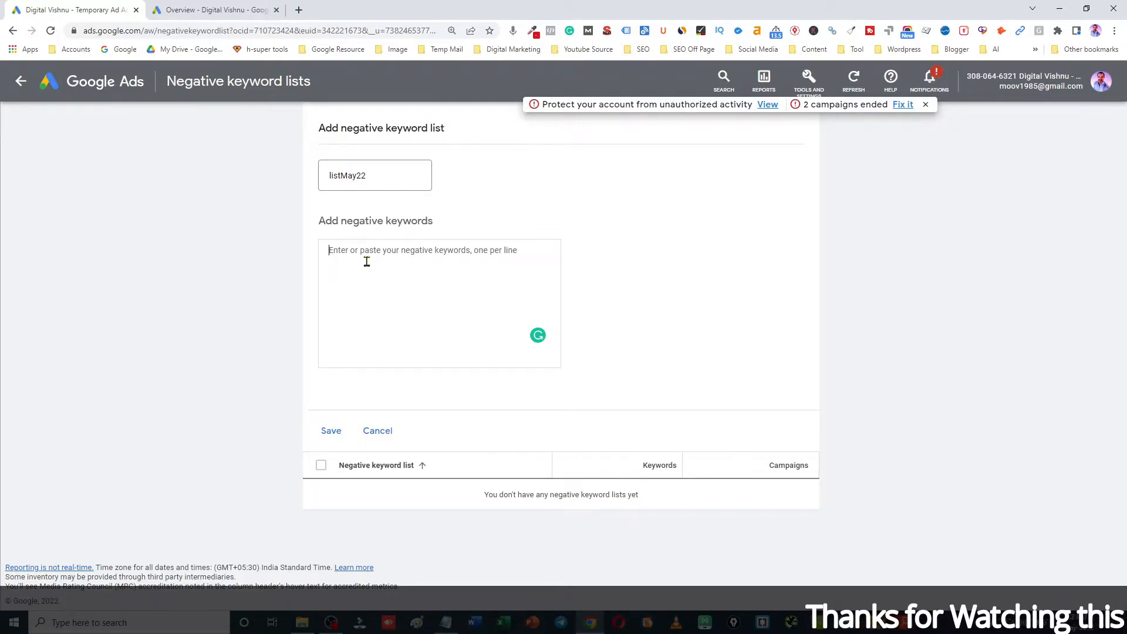
pyautogui.hotkey('alt', 'Tab')
pyautogui.moveTo(297, 495); pyautogui.dragTo(649, 499)
pyautogui.hotkey('ctrl', 'c')
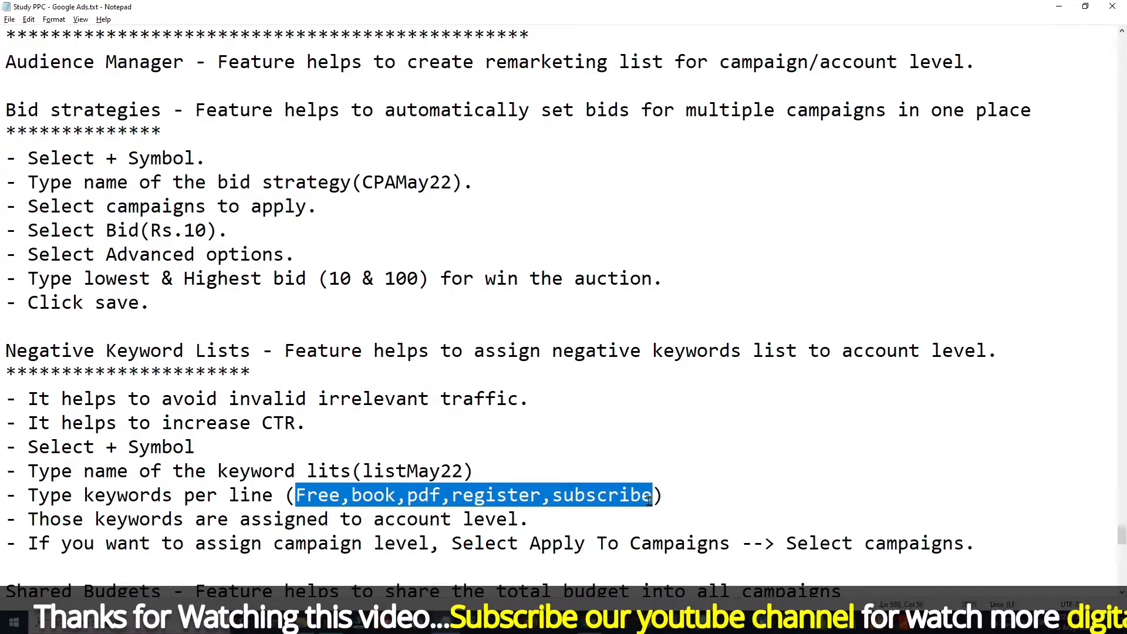
pyautogui.hotkey('alt', 'Tab')
pyautogui.click(405, 284)
pyautogui.hotkey('ctrl', 'v')
# Split the negative keywords so that Free, book, pdf, register and subscribe each stand on their own line
pyautogui.click(350, 252)
pyautogui.click(349, 260)
pyautogui.press('Return')
pyautogui.click(343, 271)
pyautogui.press('Return')
pyautogui.click(359, 283)
pyautogui.press('Return')
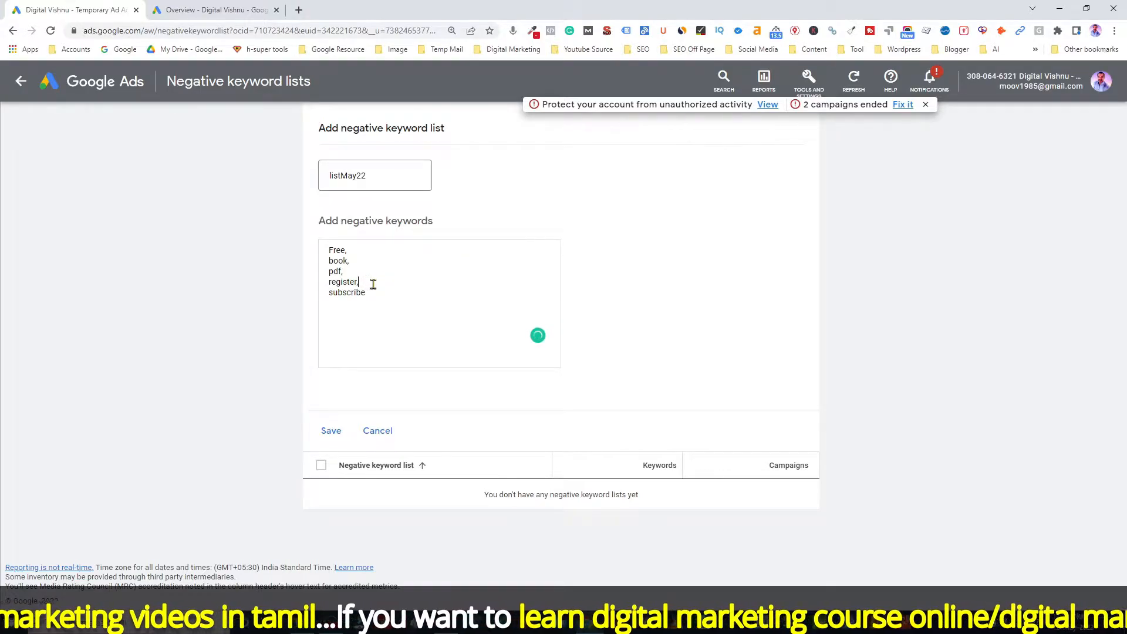
# Remove the trailing commas from the negative keywords register, pdf, book and Free, and save the listMay22 list
pyautogui.press('BackSpace')
pyautogui.click(346, 272)
pyautogui.press('BackSpace')
pyautogui.click(355, 263)
pyautogui.press('BackSpace')
pyautogui.click(355, 249)
pyautogui.press('BackSpace')
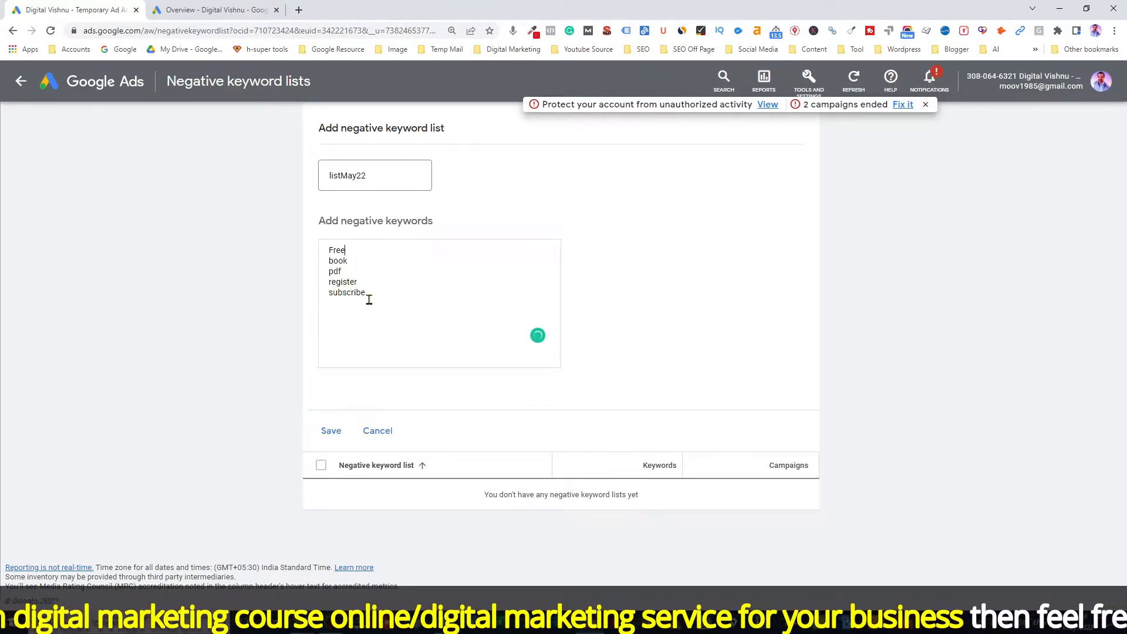
pyautogui.click(340, 438)
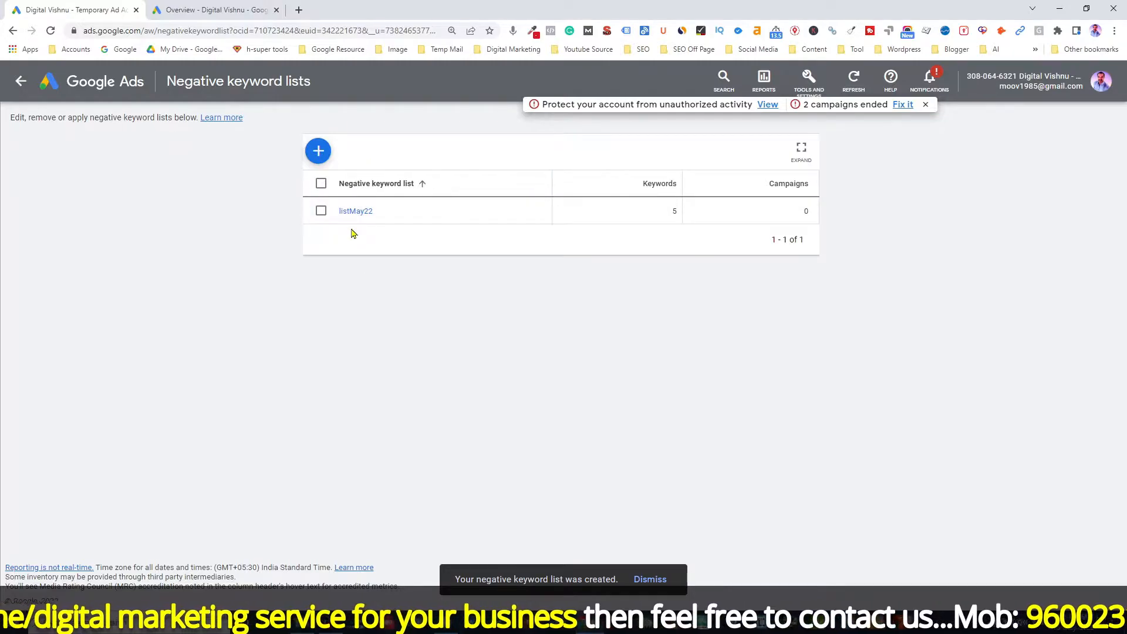
# Apply the listMay22 list to the Dynamic Search Ad Campaign, Remarketing Campaign - Search and Remarketing Display Campaign - Sales
pyautogui.click(355, 212)
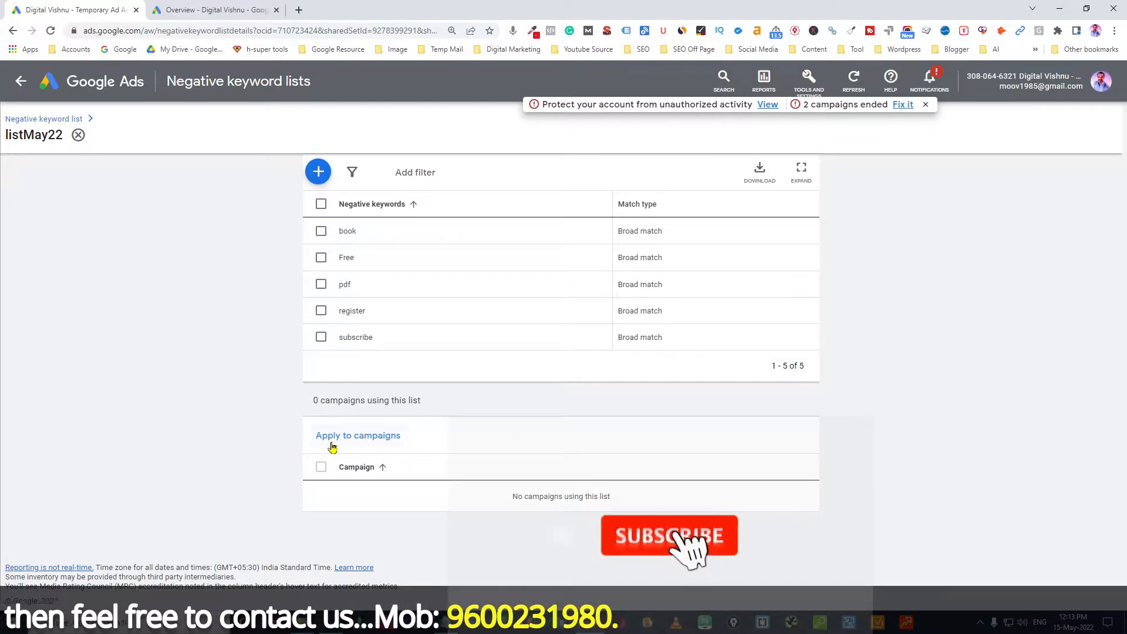
pyautogui.click(370, 441)
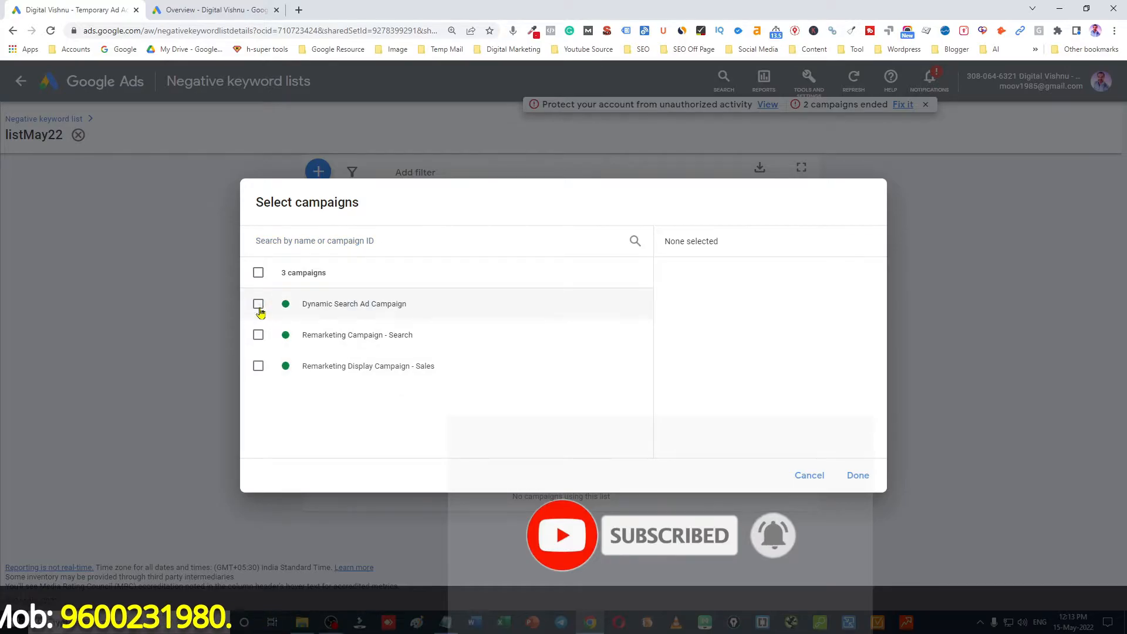
pyautogui.click(259, 304)
pyautogui.click(258, 335)
pyautogui.click(258, 365)
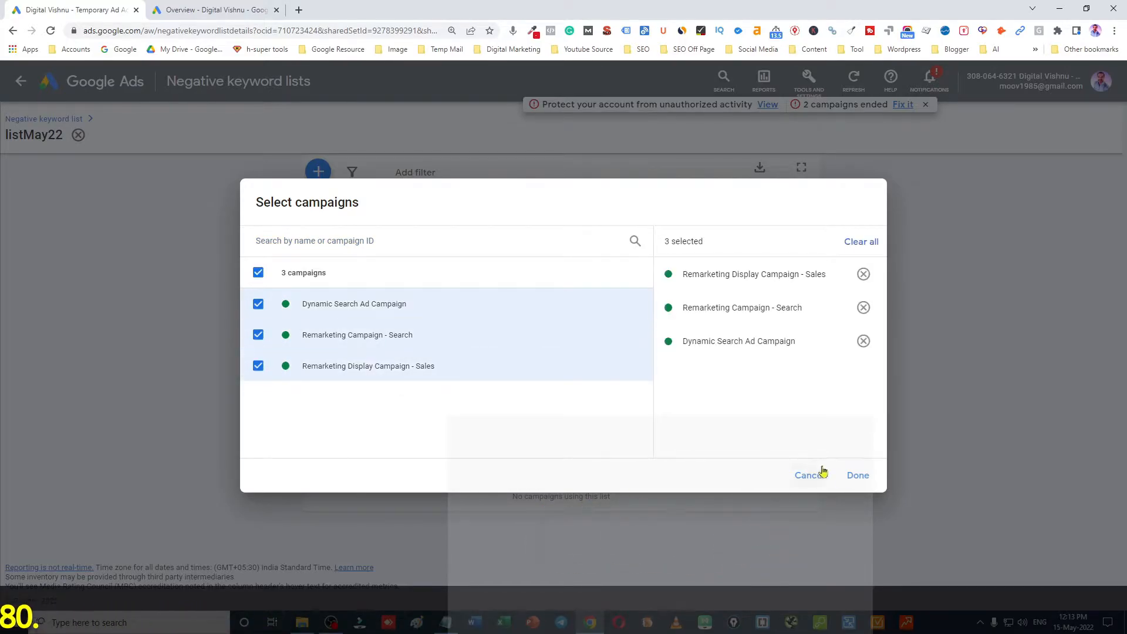
pyautogui.click(858, 475)
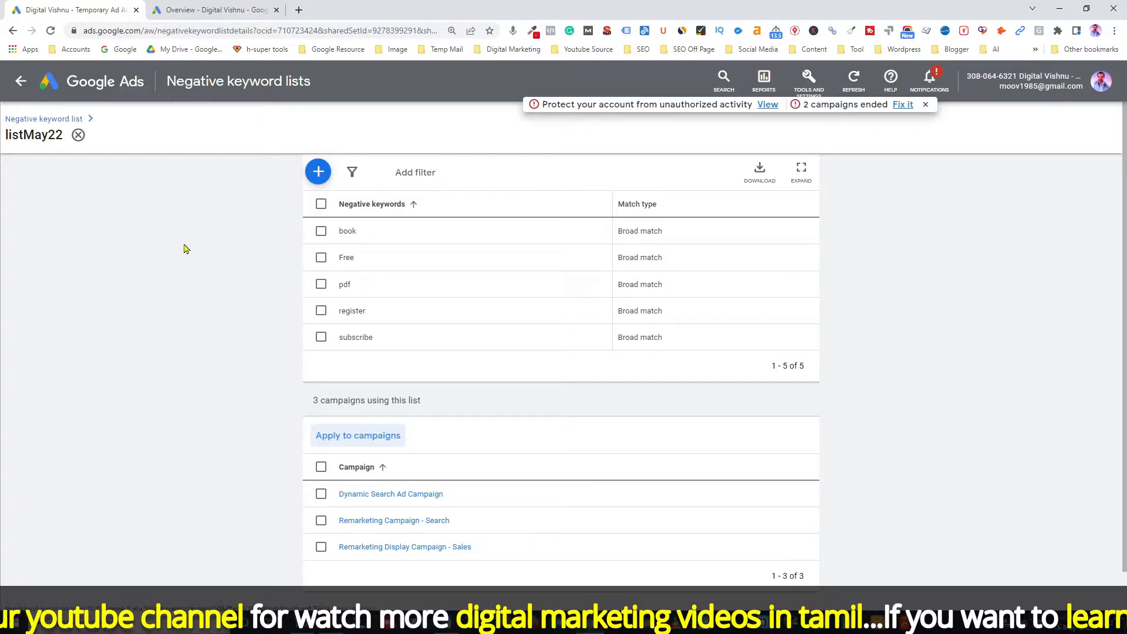
# Review the Location Groups notes in Notepad and start a new location group in the Google Ads shared library
pyautogui.hotkey('alt', 'Tab')
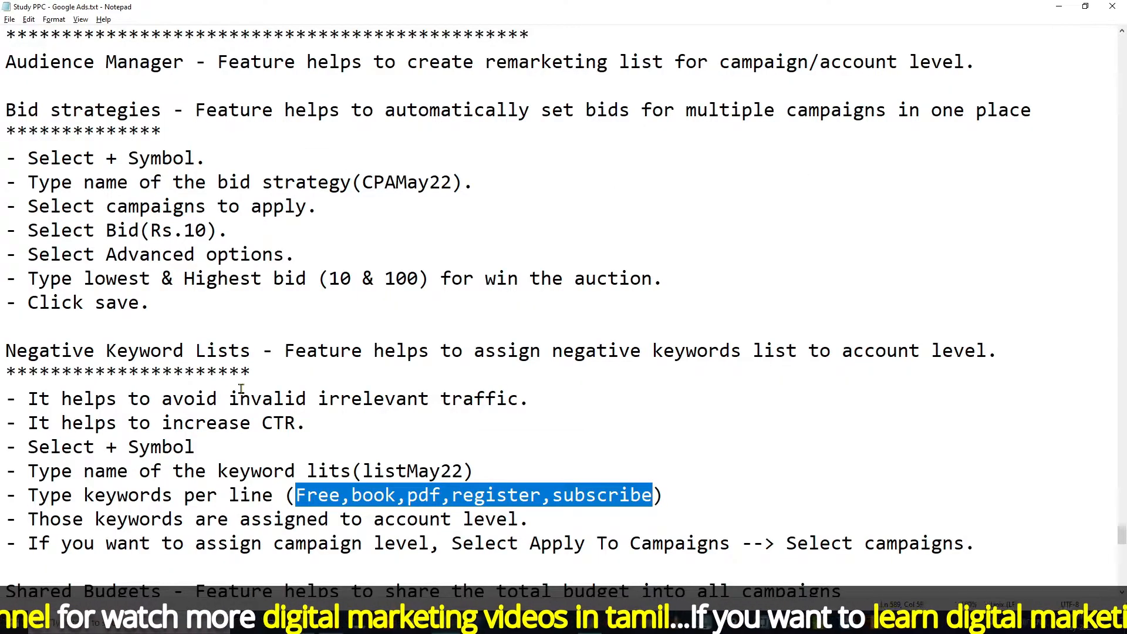
pyautogui.scroll(-1, 241, 390)
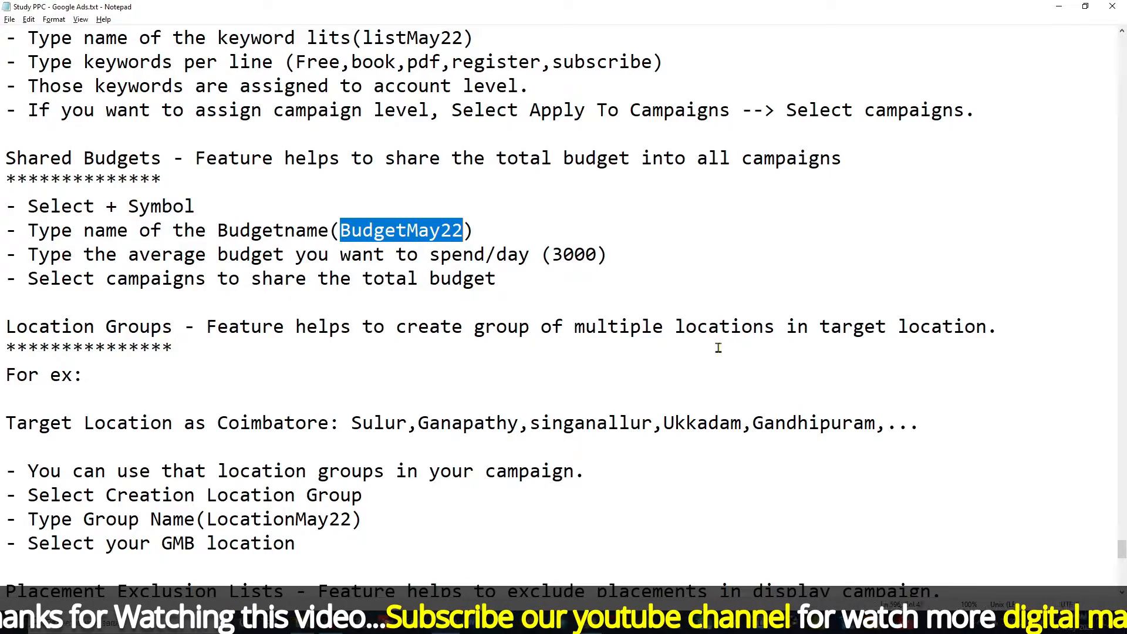
pyautogui.moveTo(819, 329); pyautogui.dragTo(980, 330)
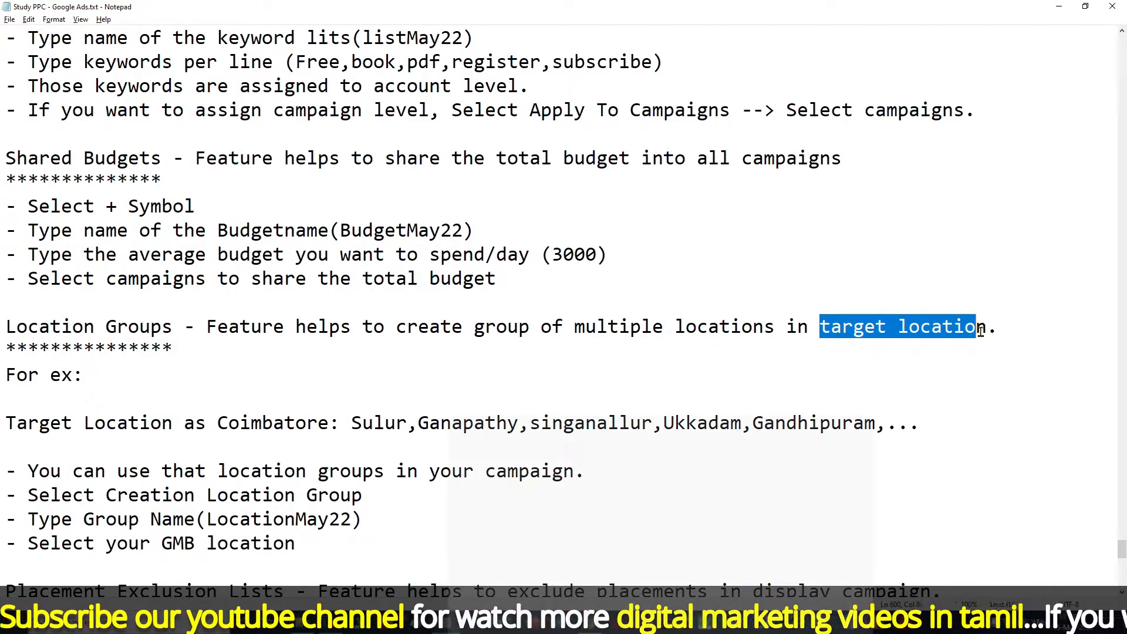
pyautogui.moveTo(575, 329); pyautogui.dragTo(764, 330)
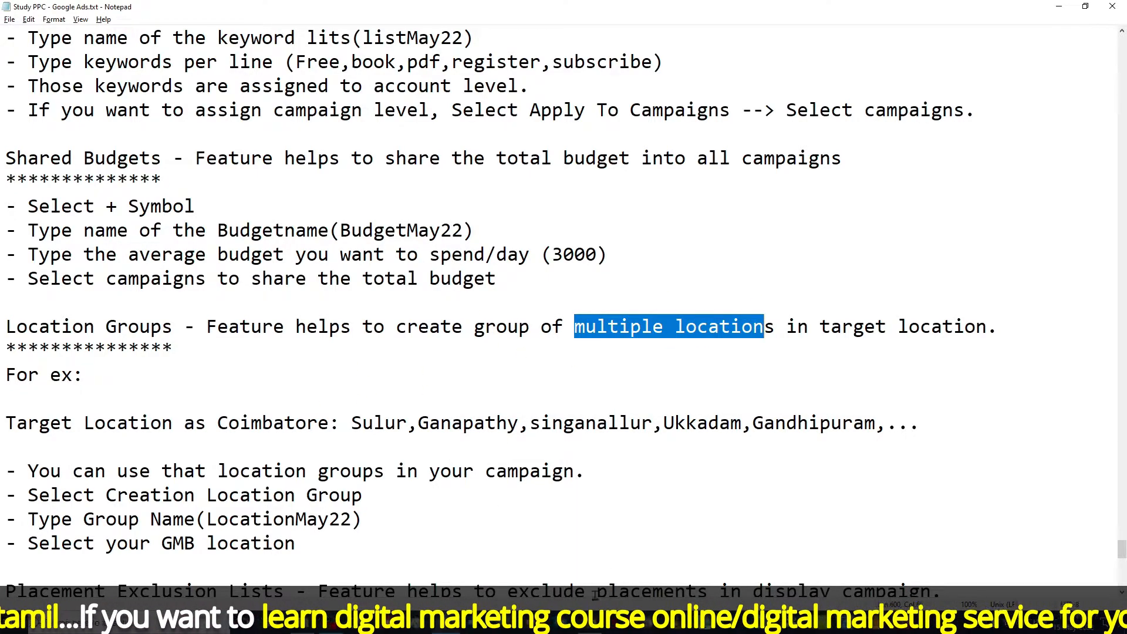
pyautogui.click(591, 622)
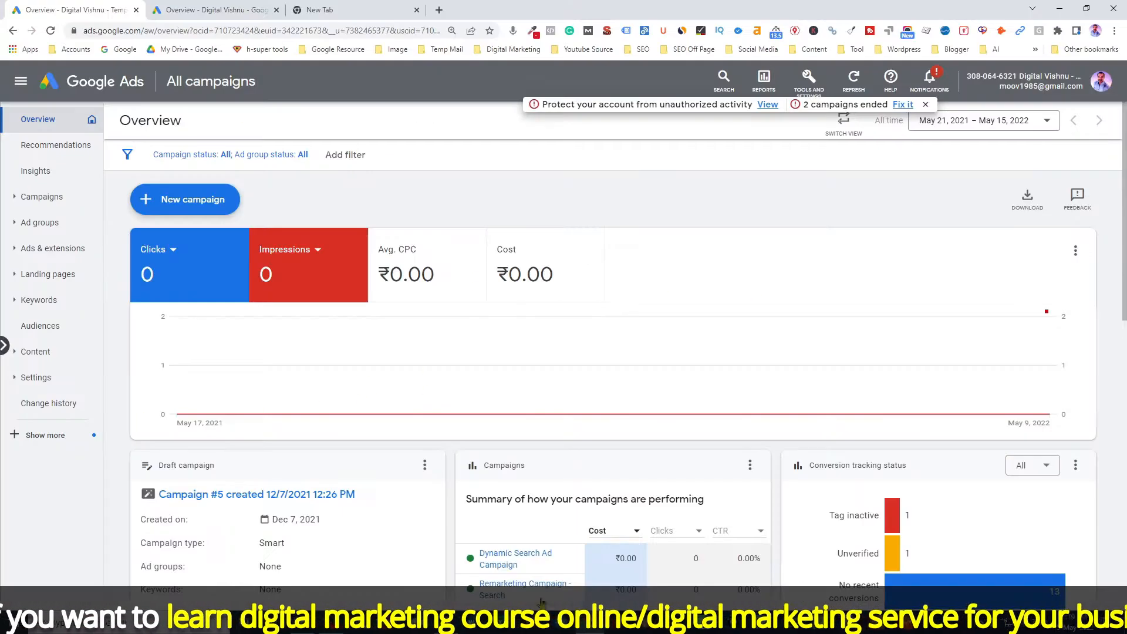
pyautogui.click(815, 84)
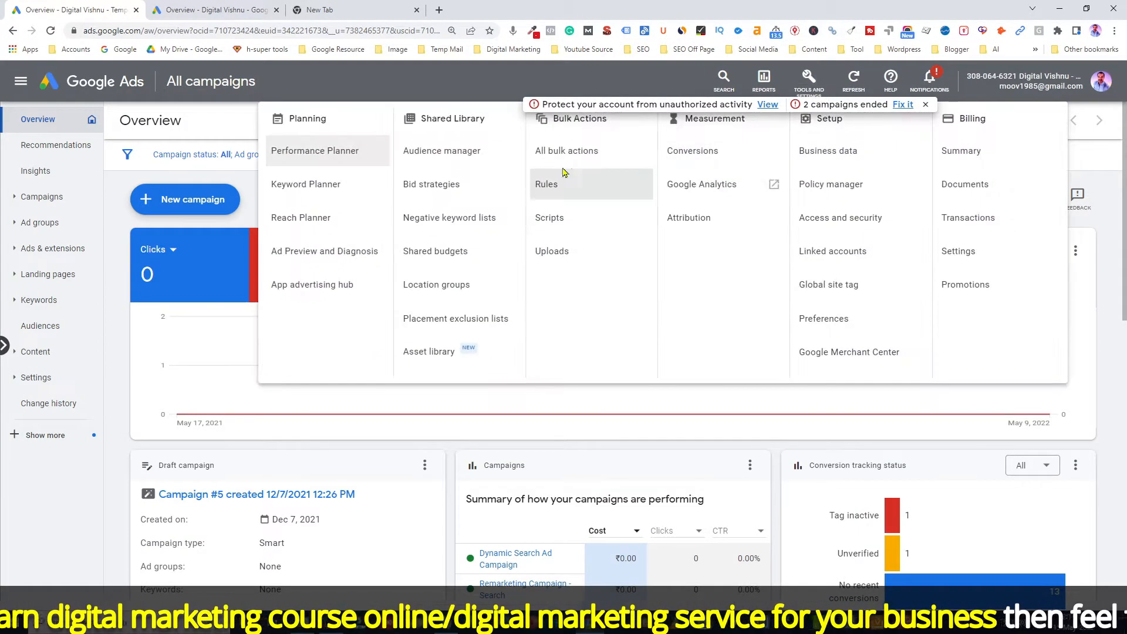
pyautogui.click(447, 284)
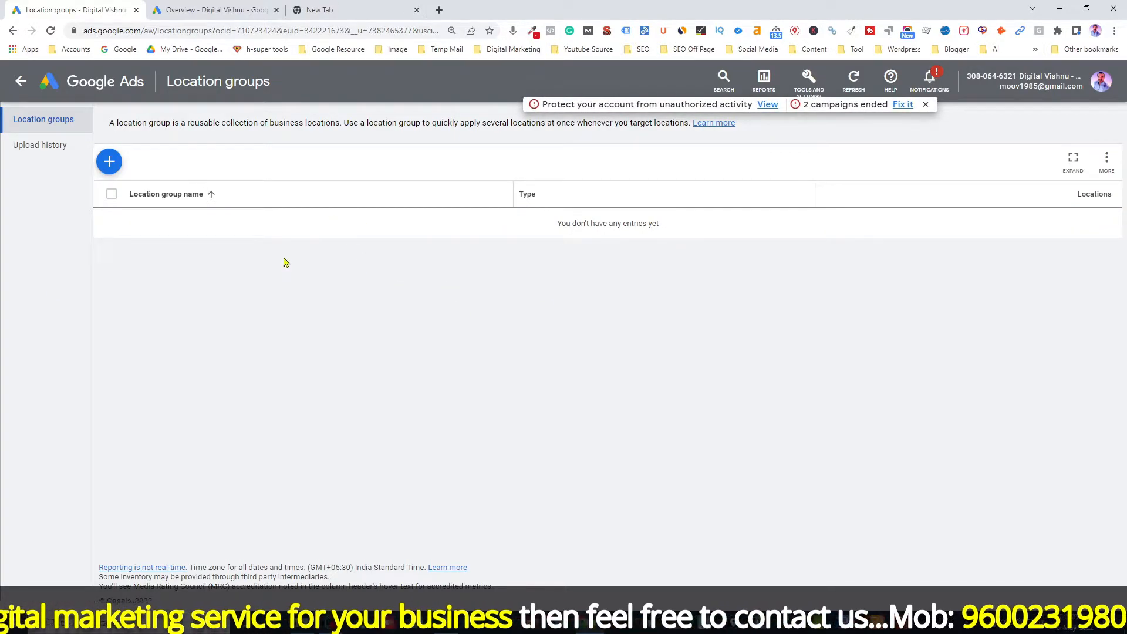
pyautogui.click(114, 169)
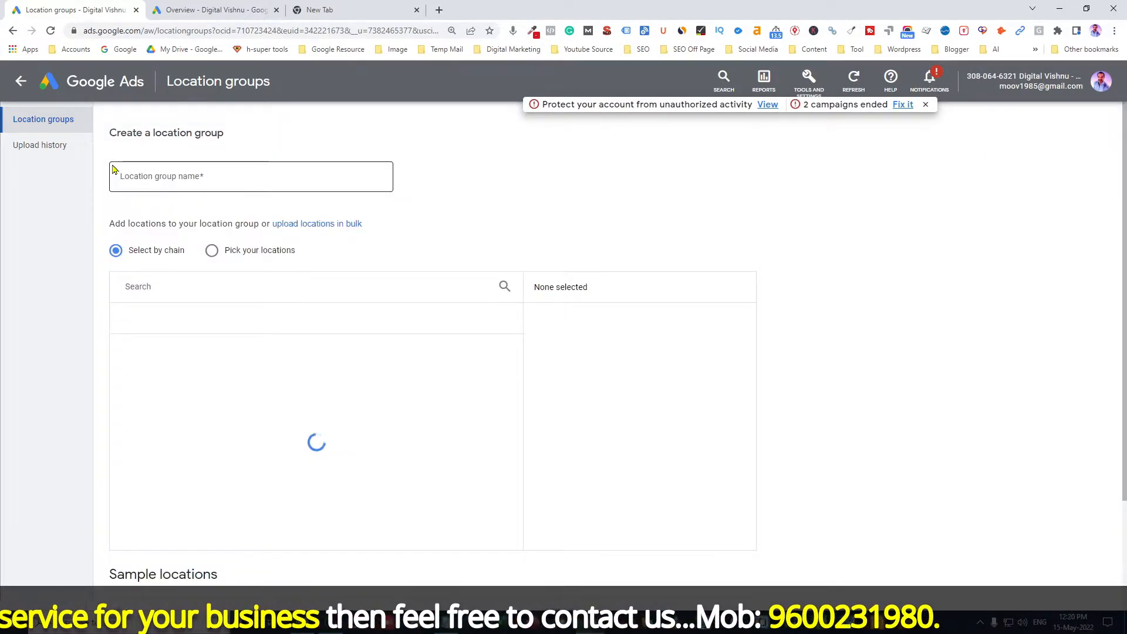
# Name the location group LocationMay22, copying the name from the Notepad notes
pyautogui.click(170, 176)
pyautogui.hotkey('alt', 'Tab')
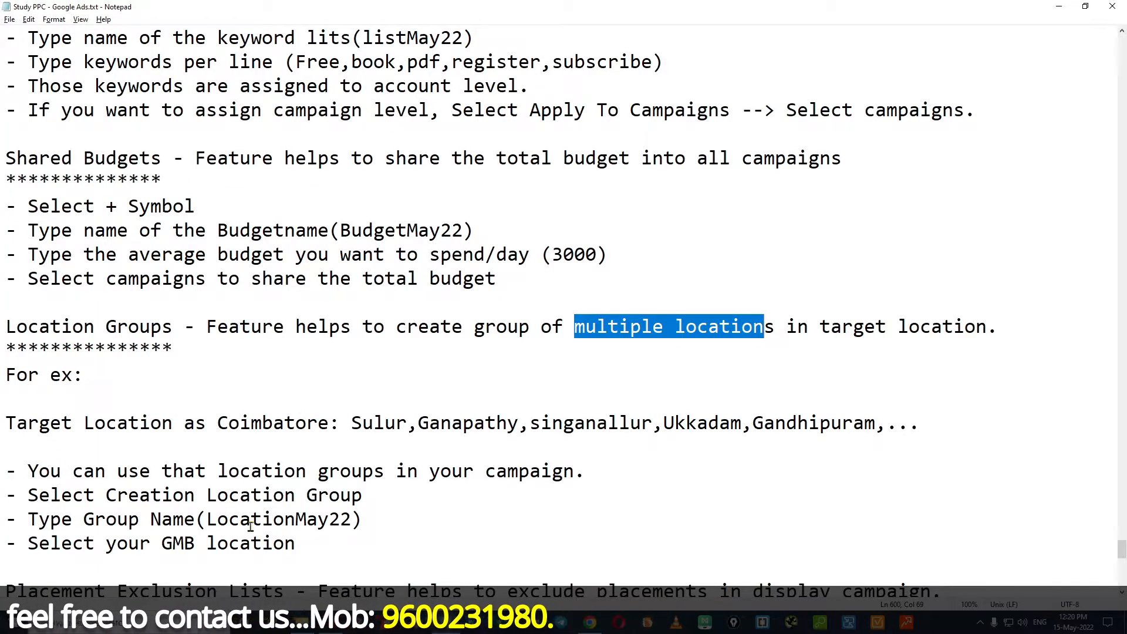
pyautogui.moveTo(207, 519); pyautogui.dragTo(351, 519)
pyautogui.hotkey('ctrl', 'c')
pyautogui.hotkey('alt', 'Tab')
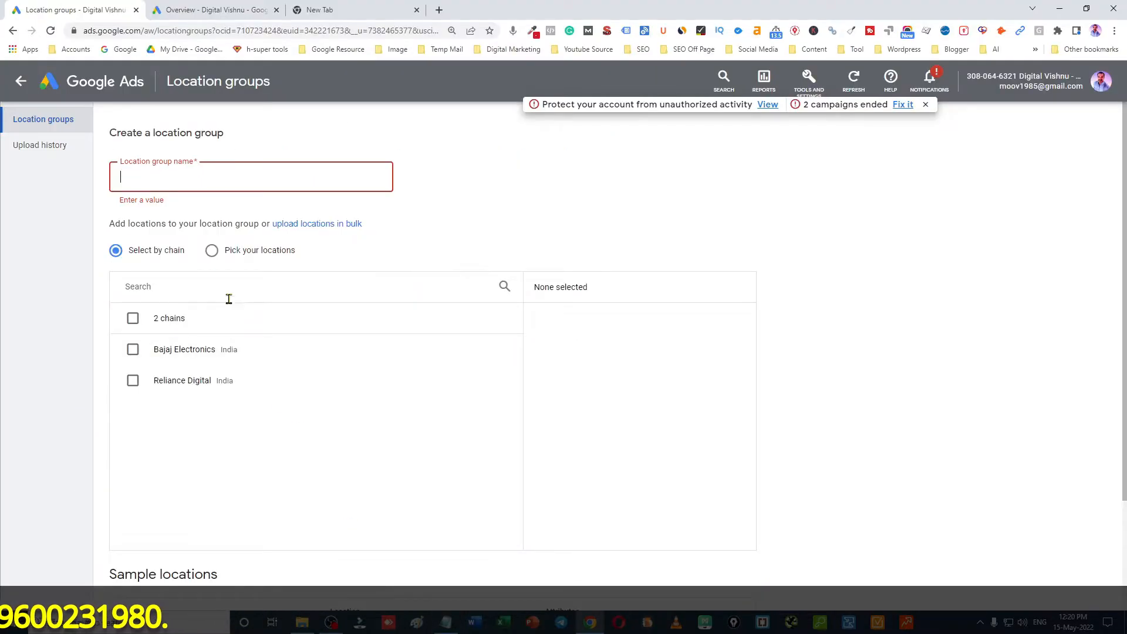
pyautogui.hotkey('ctrl', 'v')
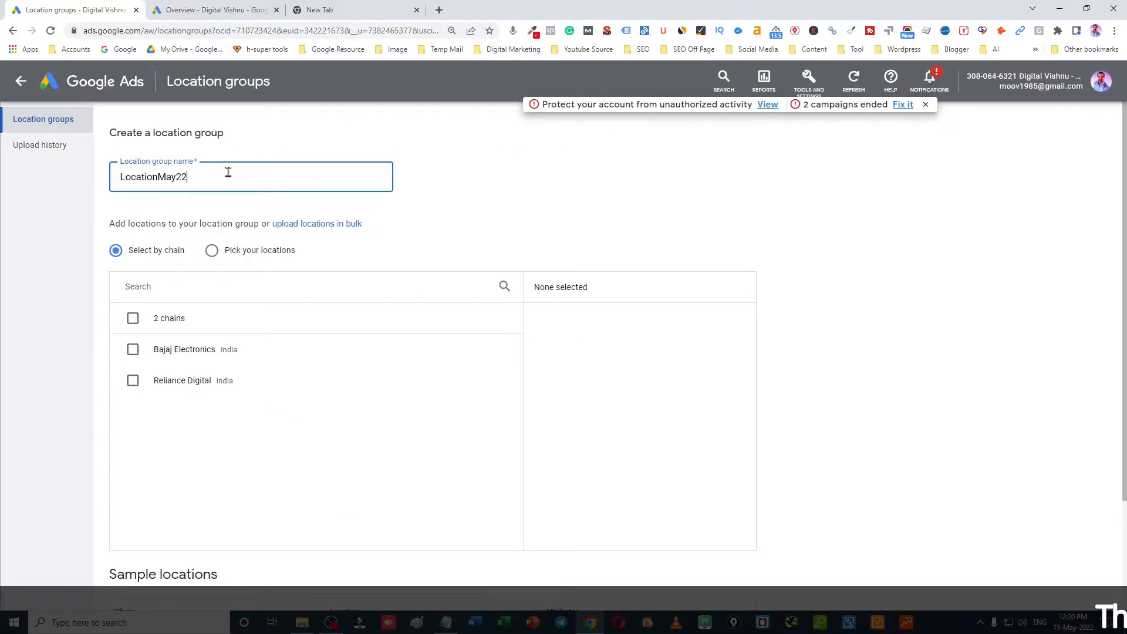
# Add the Bajaj Electronics and Reliance Digital chains to the location group, look over the sample locations and save the group
pyautogui.click(133, 350)
pyautogui.click(133, 381)
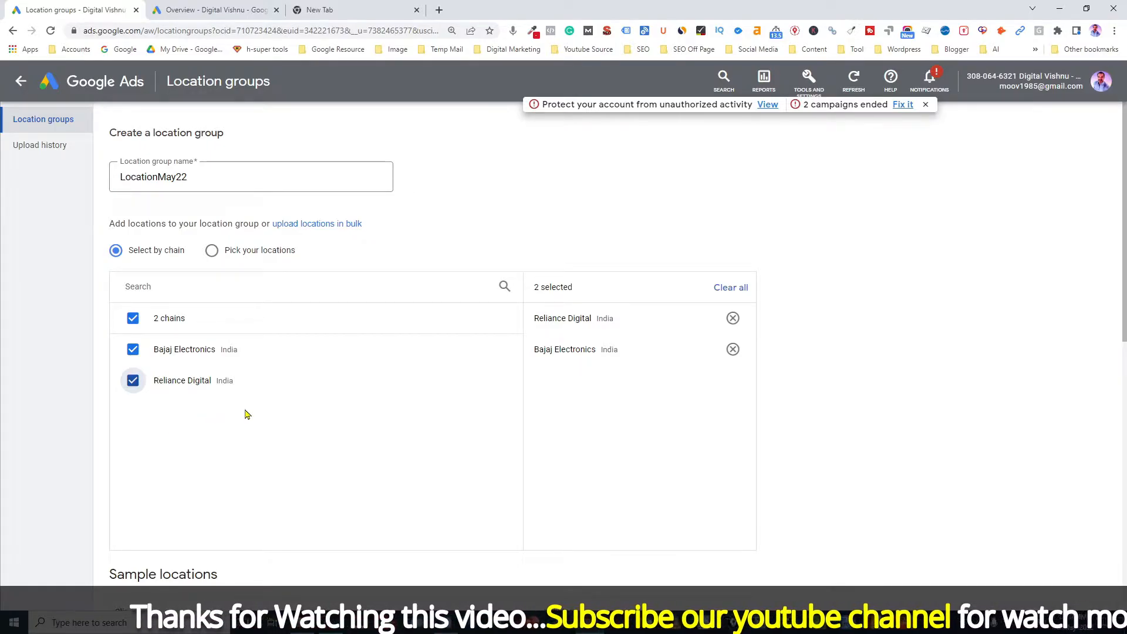
pyautogui.scroll(-1, 410, 420)
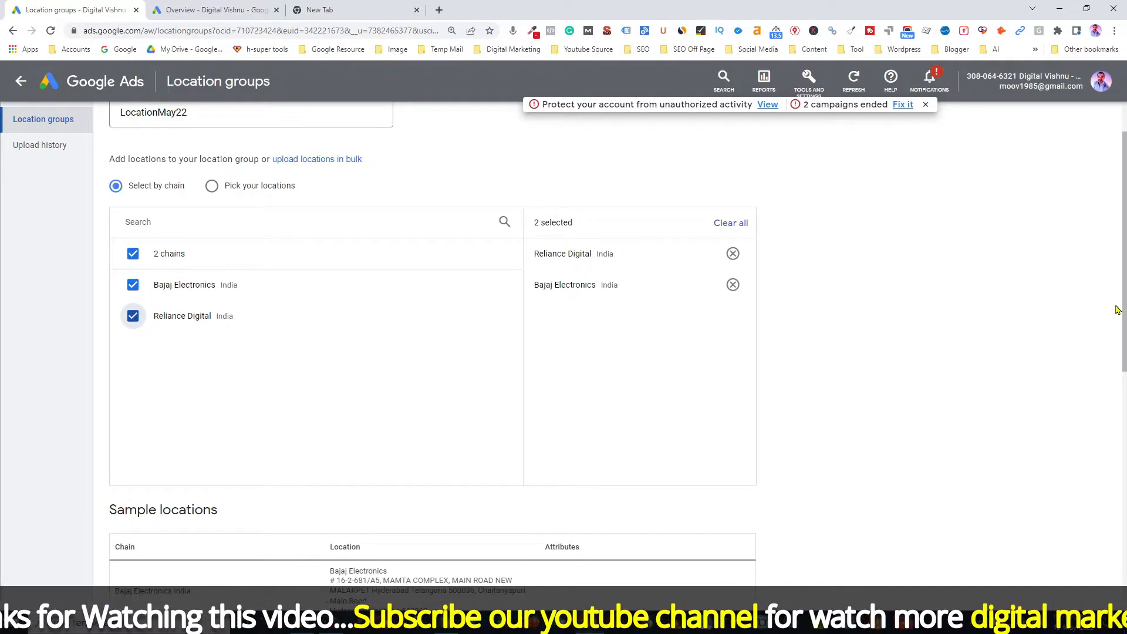
pyautogui.moveTo(1122, 300); pyautogui.dragTo(1123, 537)
pyautogui.scroll(1, 397, 193)
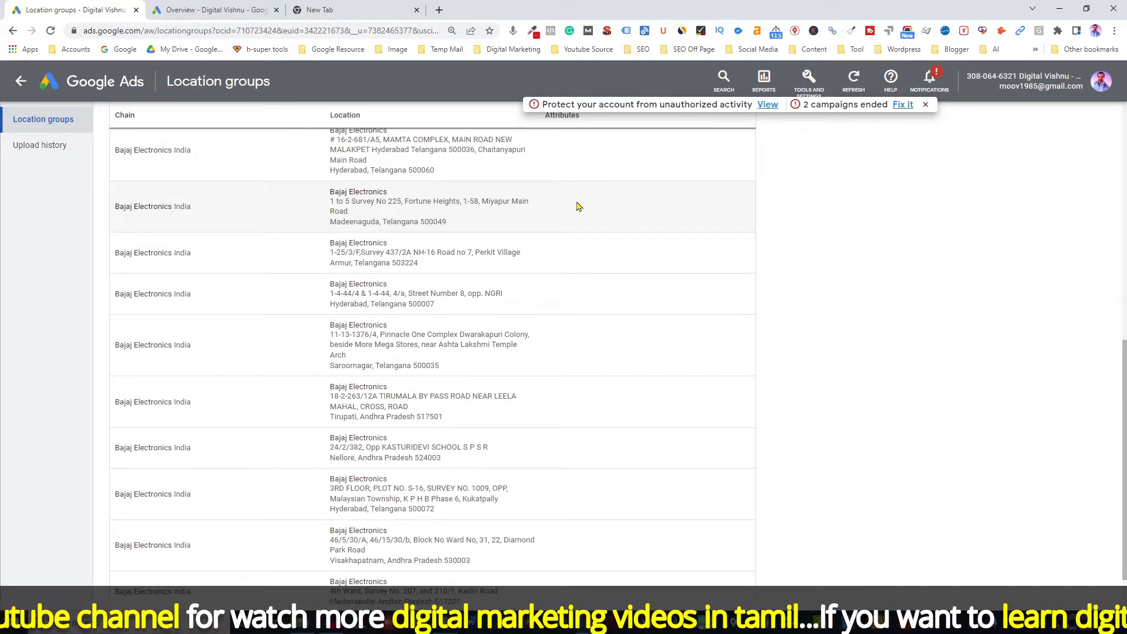
pyautogui.scroll(7, 169, 278)
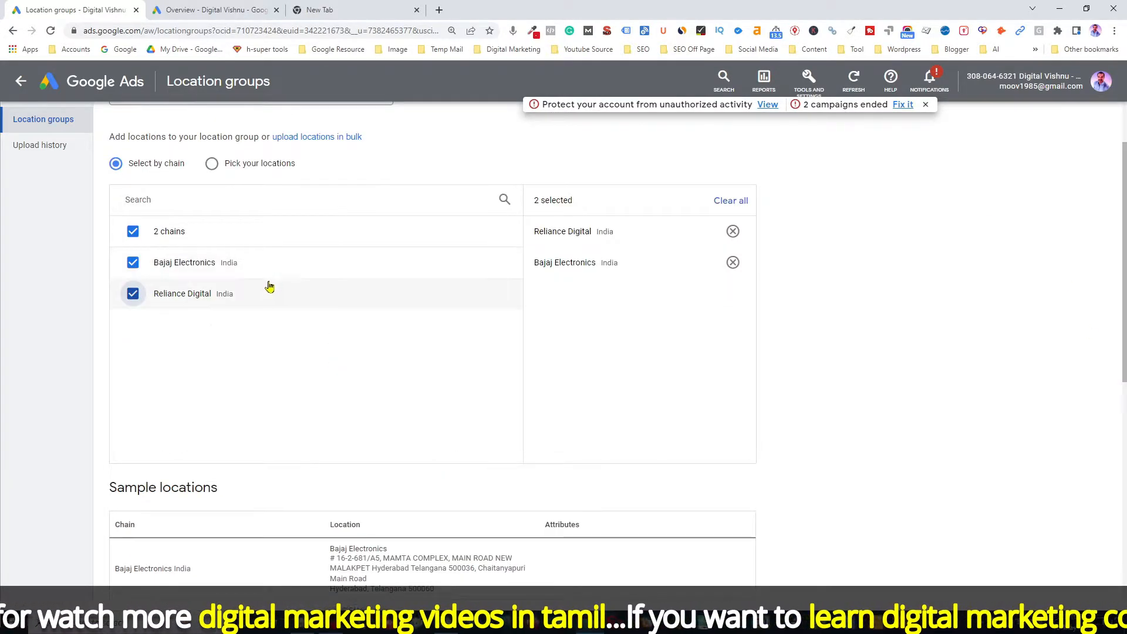
pyautogui.moveTo(1124, 212); pyautogui.dragTo(1124, 370)
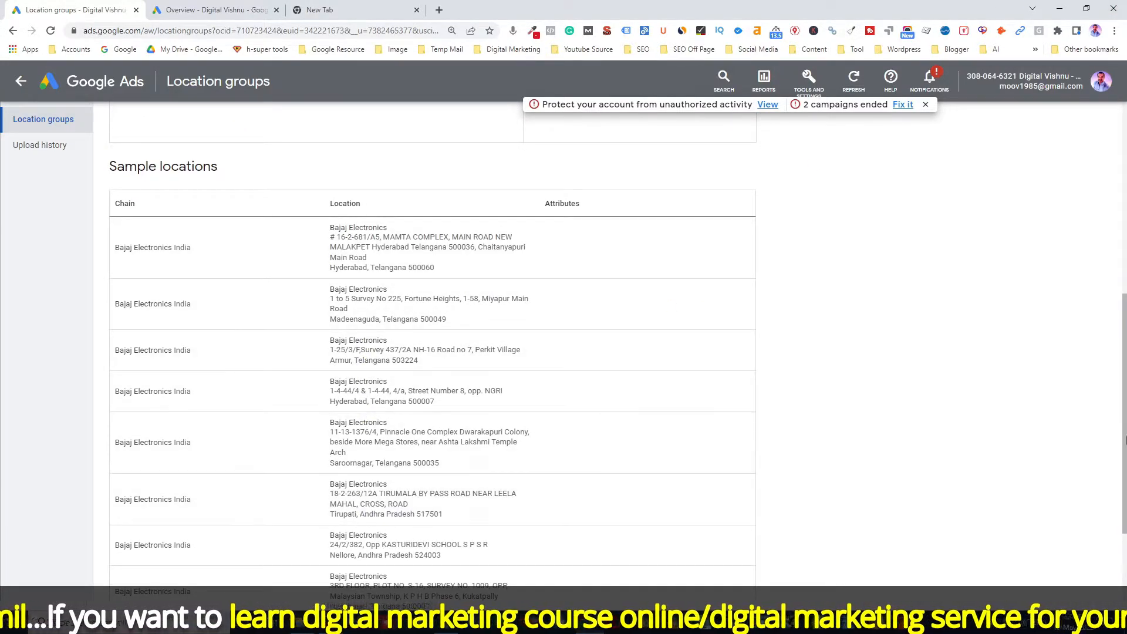
pyautogui.moveTo(1124, 392); pyautogui.dragTo(1124, 463)
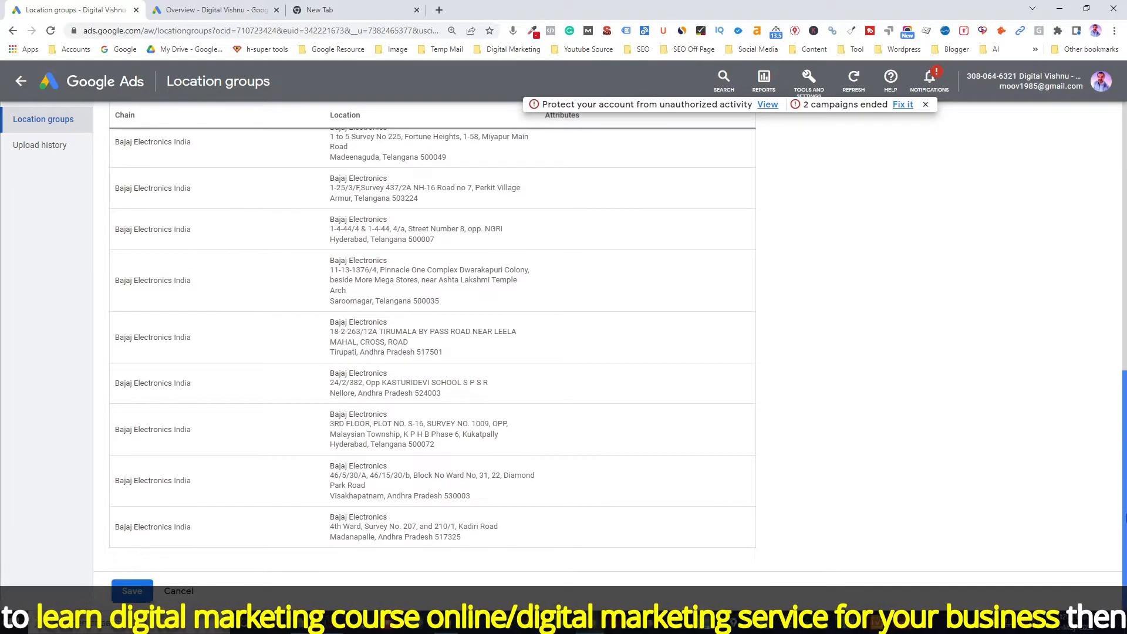
pyautogui.click(132, 592)
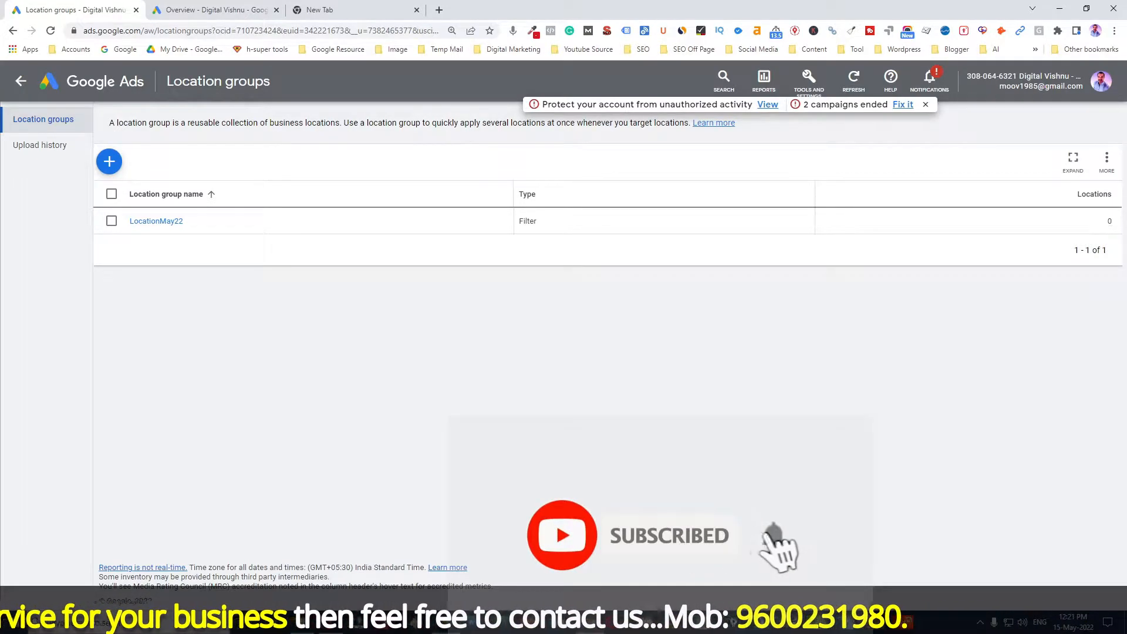
# Review the Placement Exclusion Lists notes in Notepad and start a new placement exclusion list in Google Ads
pyautogui.hotkey('alt', 'Tab')
pyautogui.scroll(-1, 376, 414)
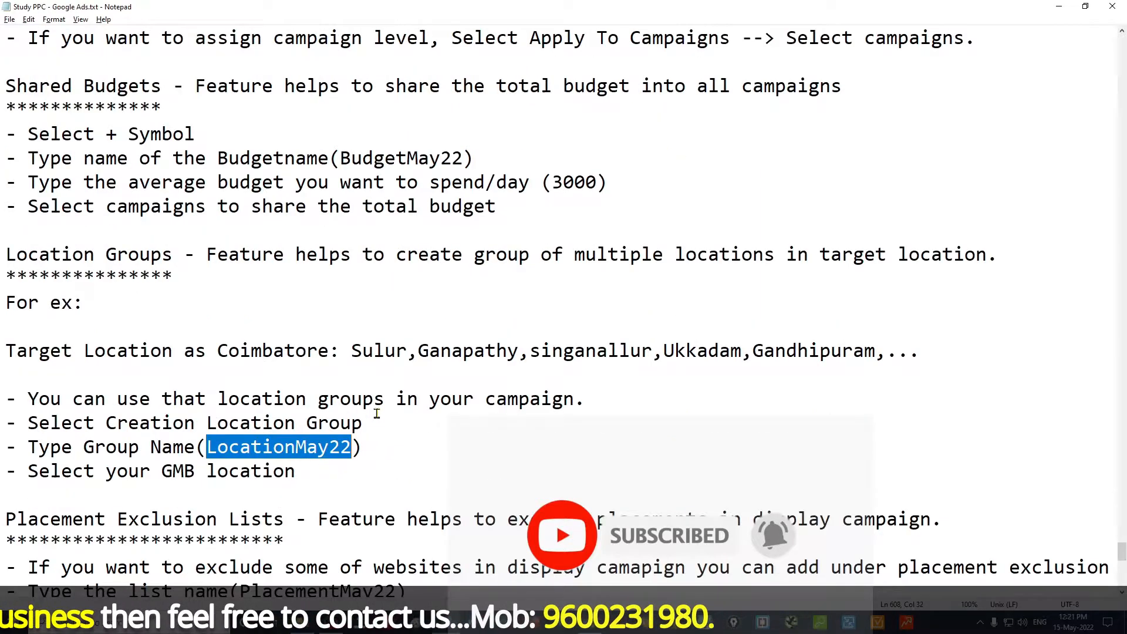
pyautogui.scroll(1, 377, 413)
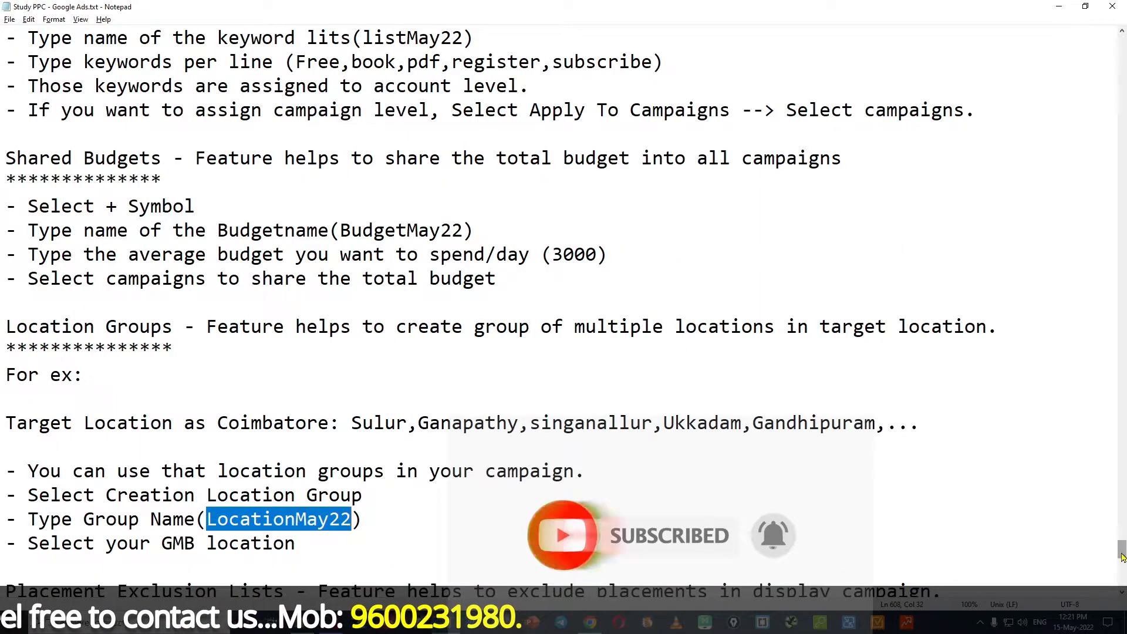
pyautogui.moveTo(1122, 555); pyautogui.dragTo(1122, 561)
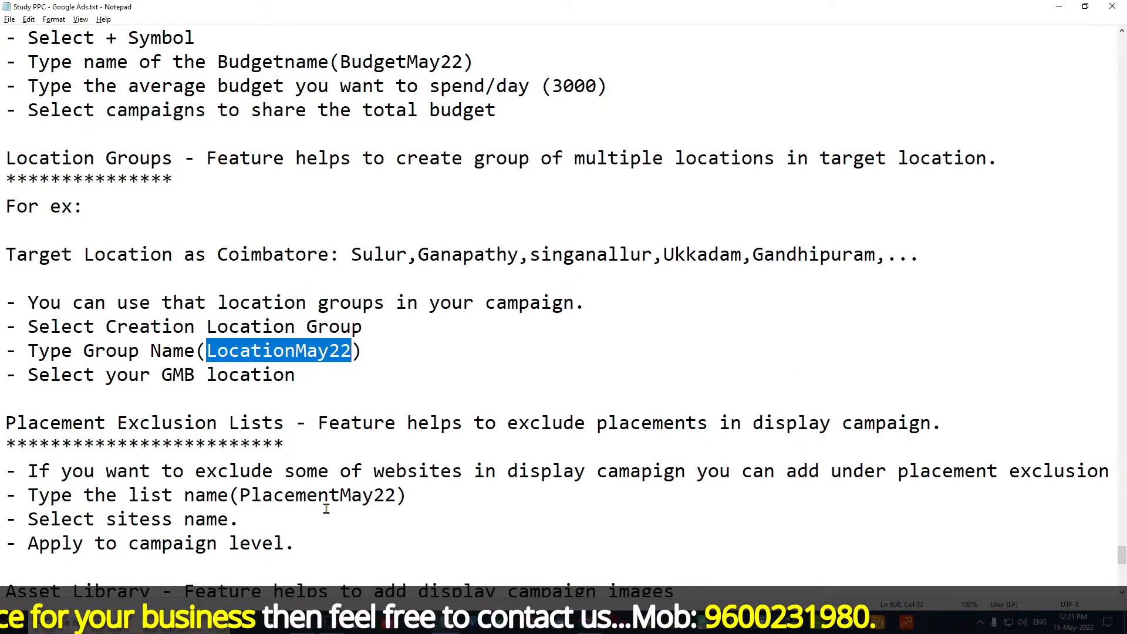
pyautogui.hotkey('alt', 'Tab')
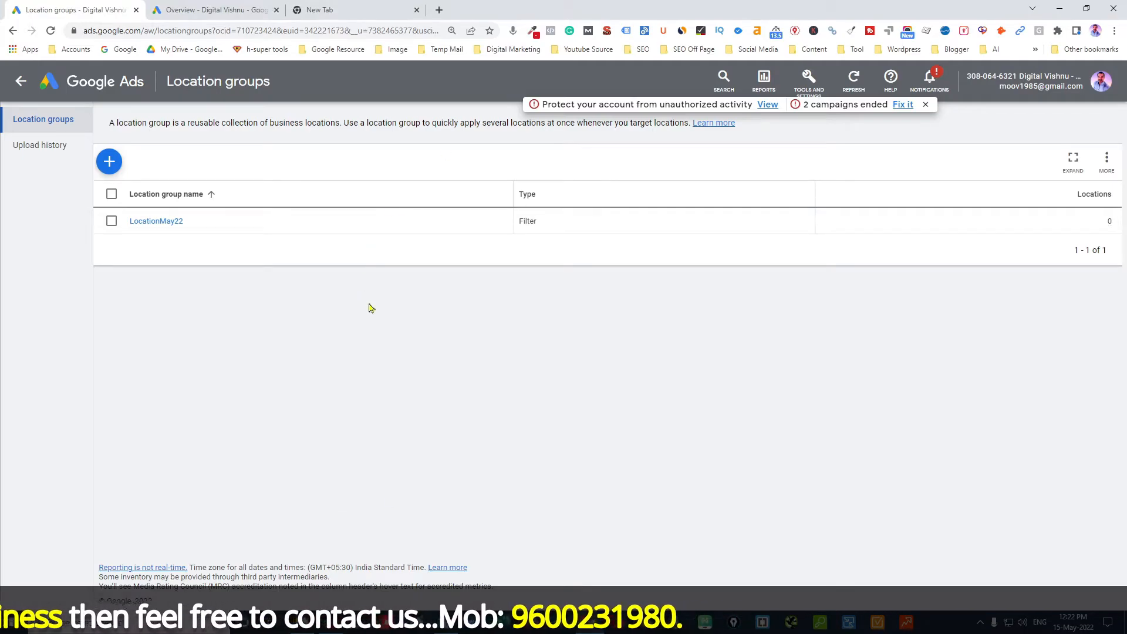
pyautogui.click(810, 87)
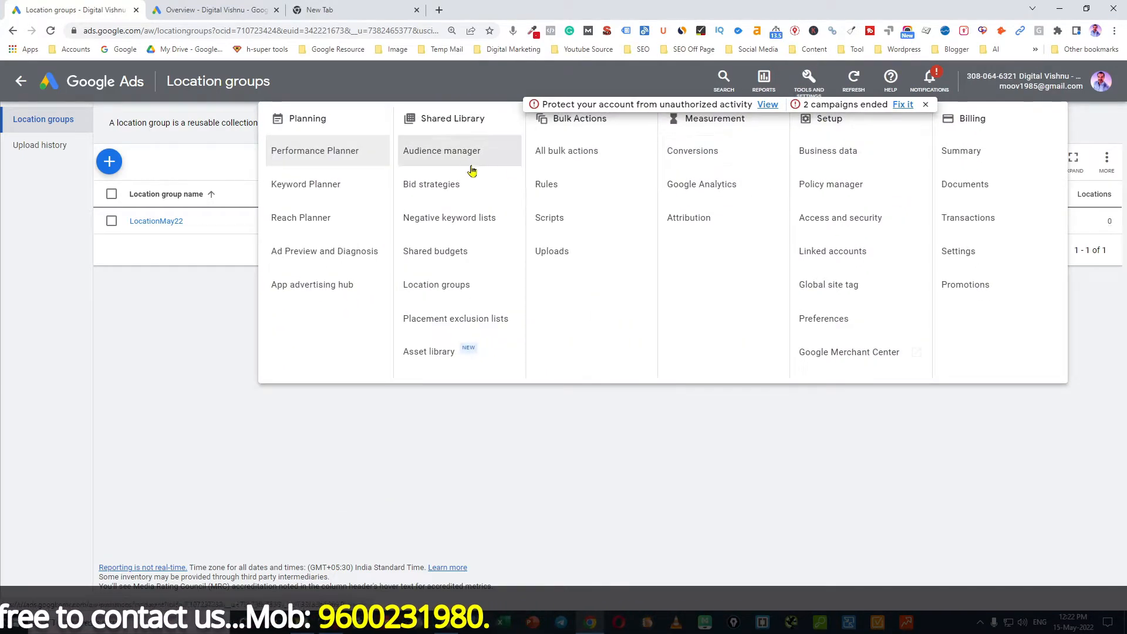
pyautogui.click(465, 322)
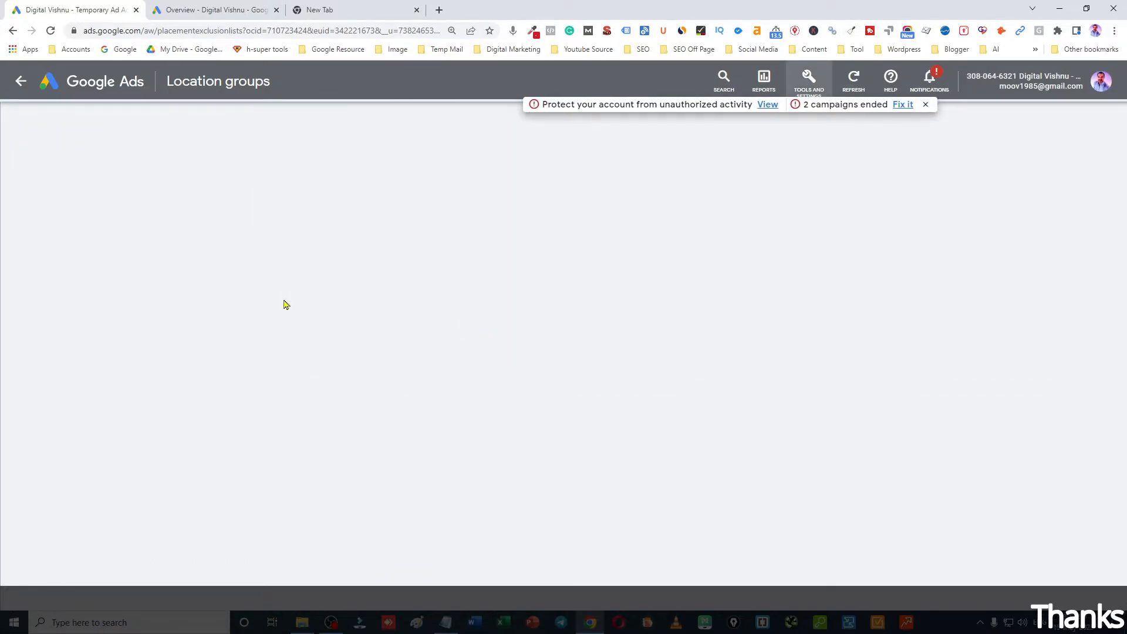
pyautogui.click(562, 203)
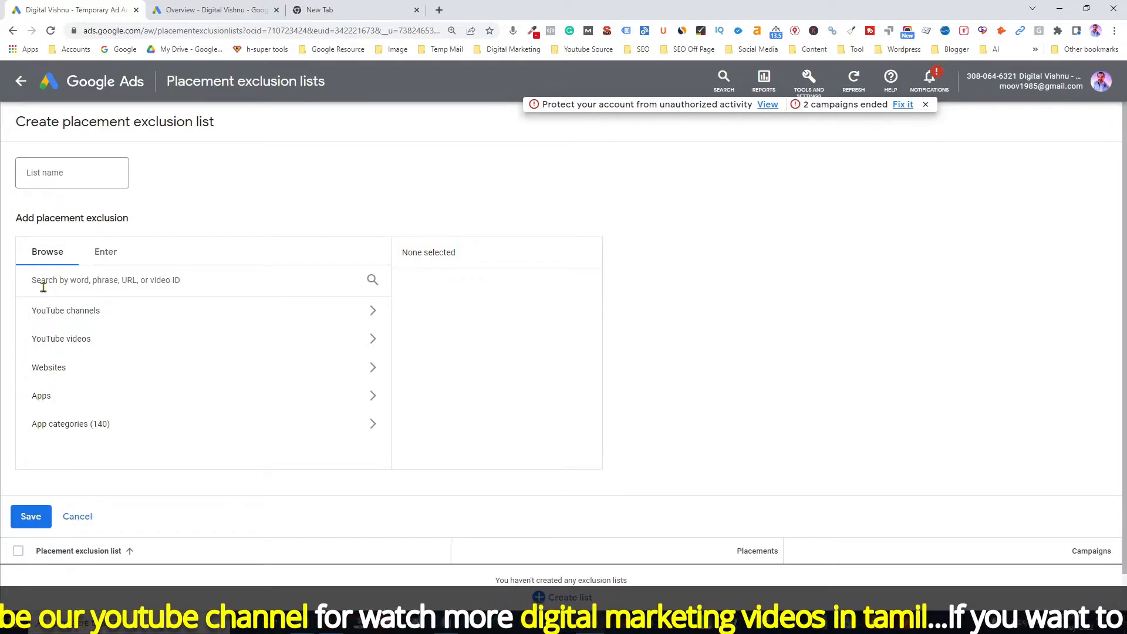
# Name the placement exclusion list PlacementMay22, copying the name from the Notepad notes
pyautogui.click(61, 174)
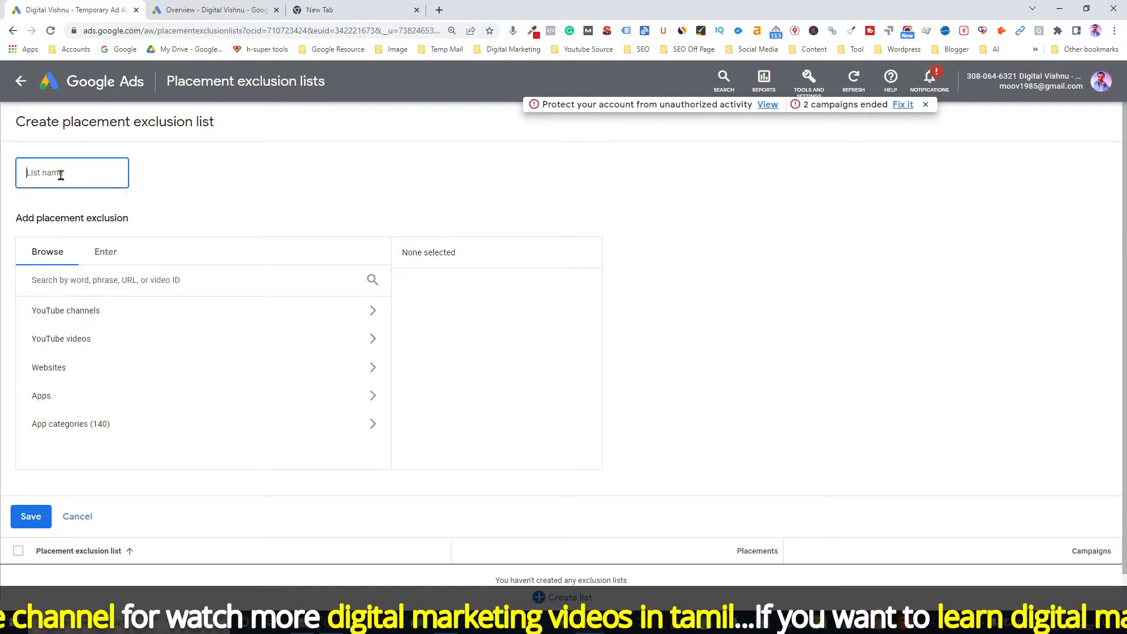
pyautogui.hotkey('alt', 'Tab')
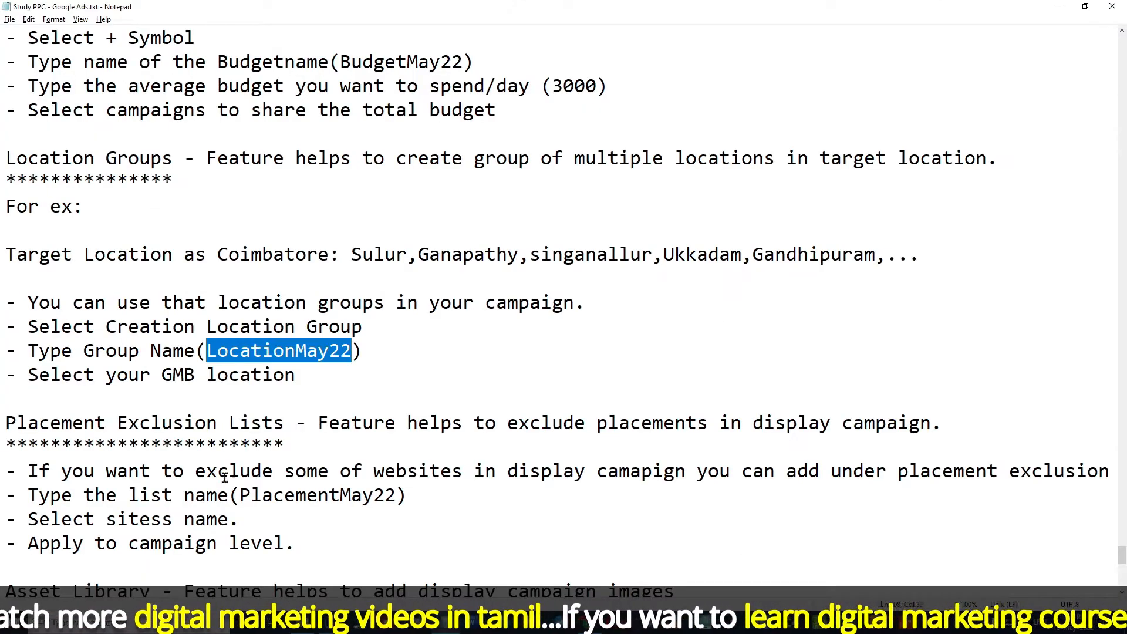
pyautogui.moveTo(241, 496); pyautogui.dragTo(396, 496)
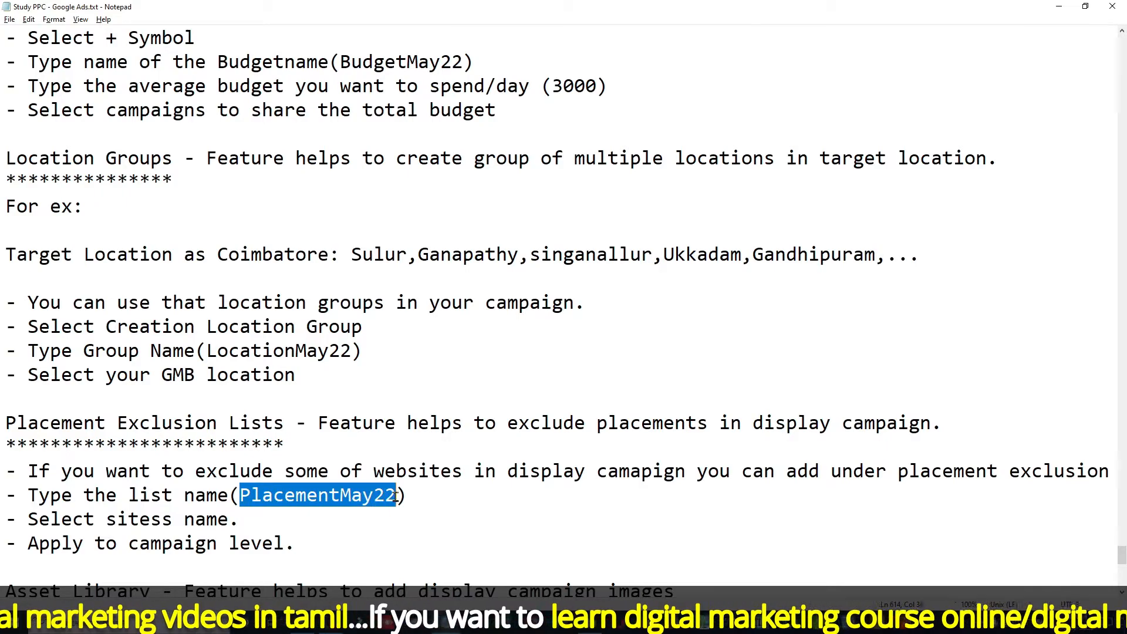
pyautogui.hotkey('alt', 'Tab')
pyautogui.write('PlacementMay22')
pyautogui.click(61, 280)
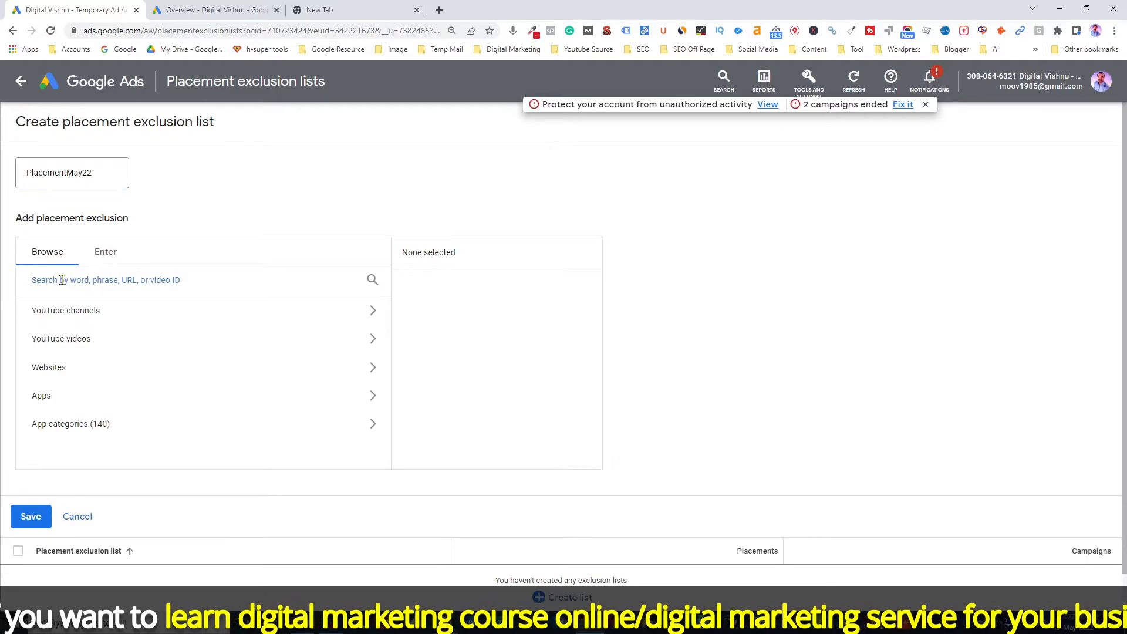
# Search the placements for digital marketing and exclude five YouTube channels, including Digital Marketing Institute, Marketing Digital and Inbound Explained
pyautogui.write('digital marketing')
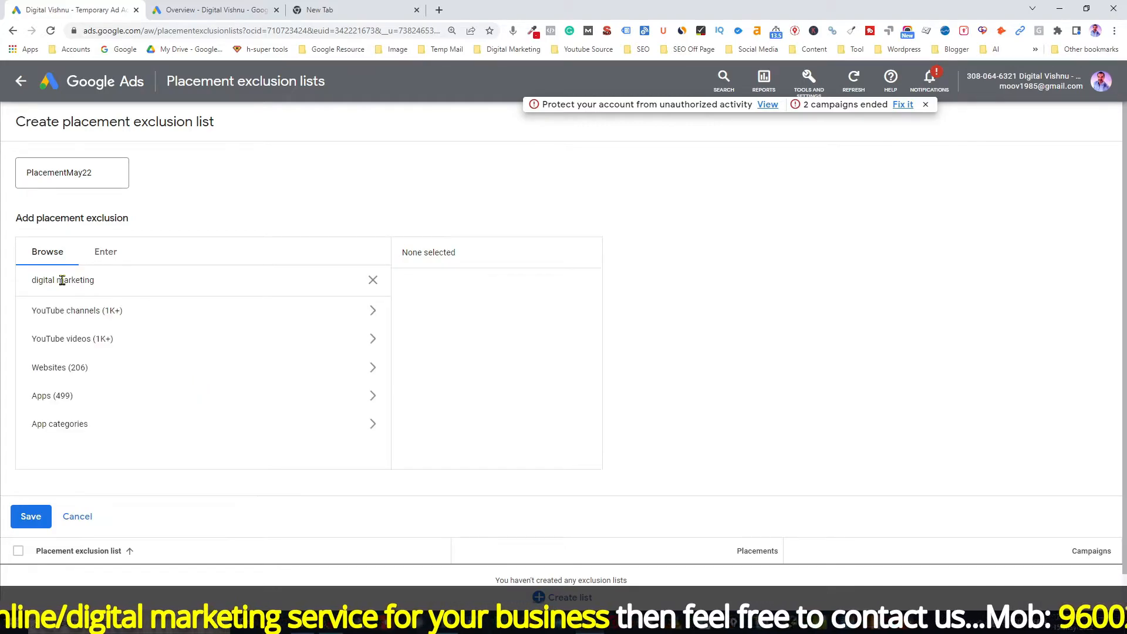
pyautogui.click(107, 317)
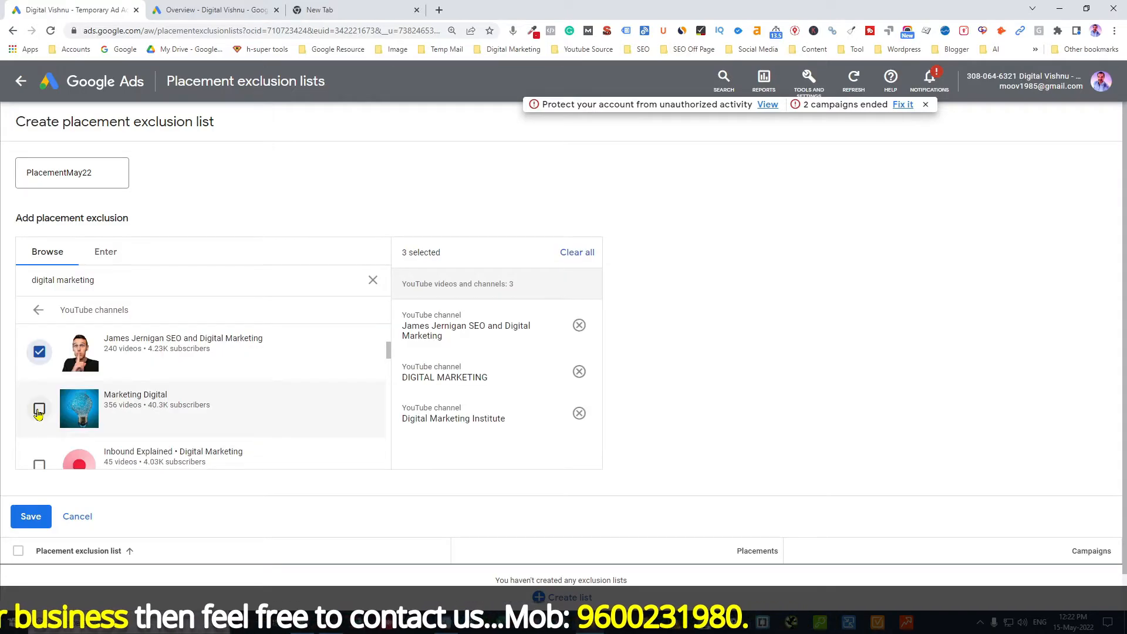
pyautogui.click(43, 413)
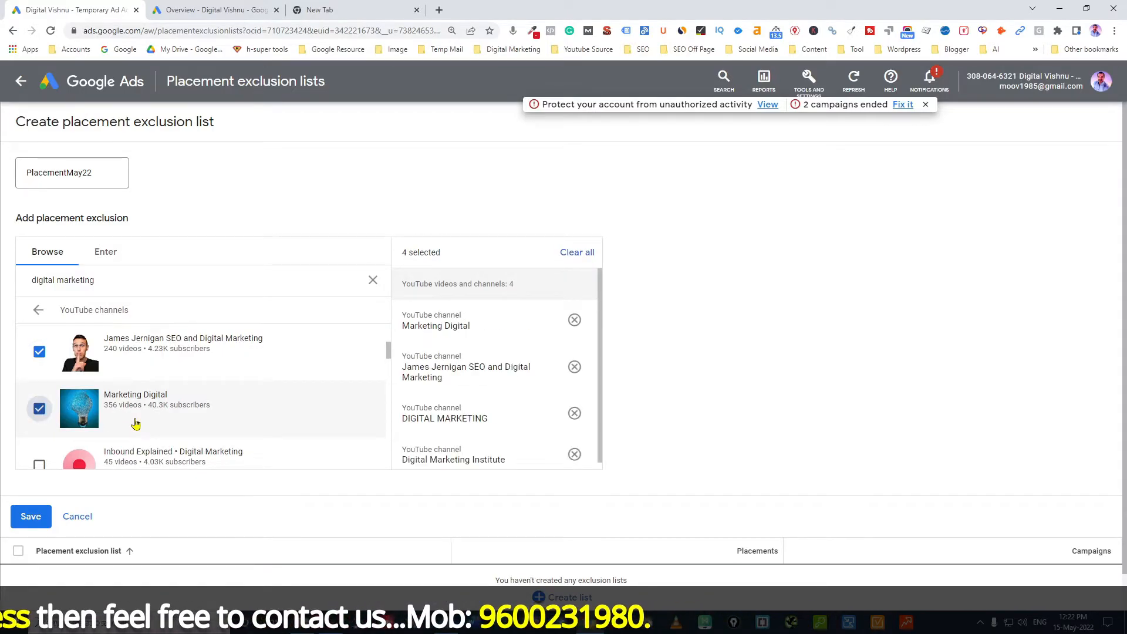
pyautogui.scroll(-1, 88, 417)
pyautogui.click(40, 414)
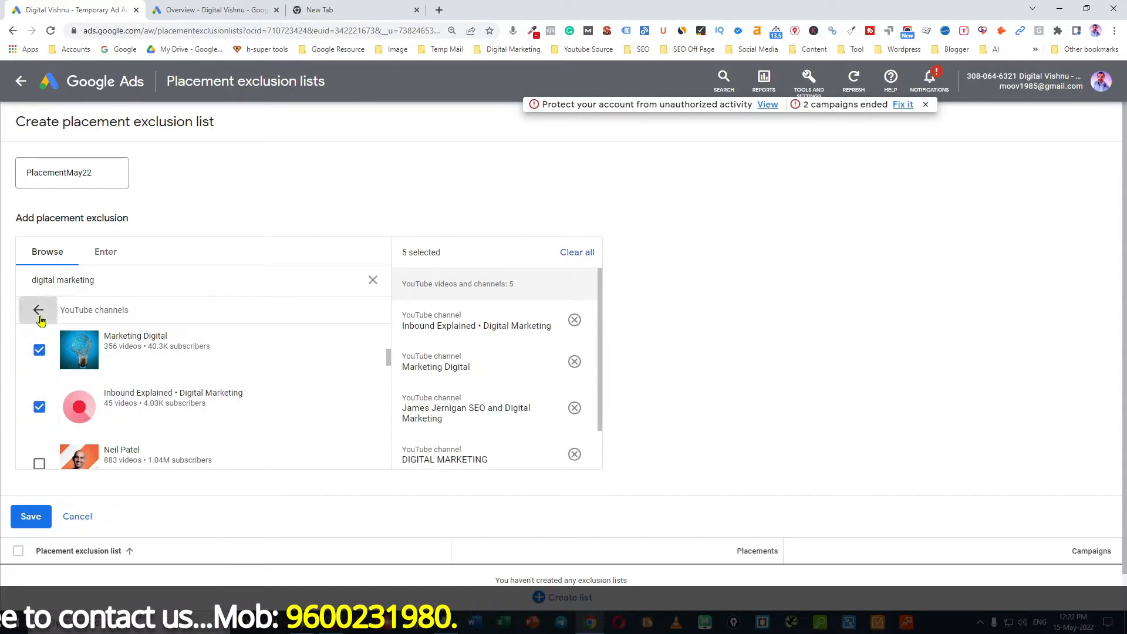
# Exclude the first four YouTube videos found for digital marketing, from Digital Marketing In 5 Minutes to How to do Digital Marketing?
pyautogui.click(37, 311)
pyautogui.click(46, 335)
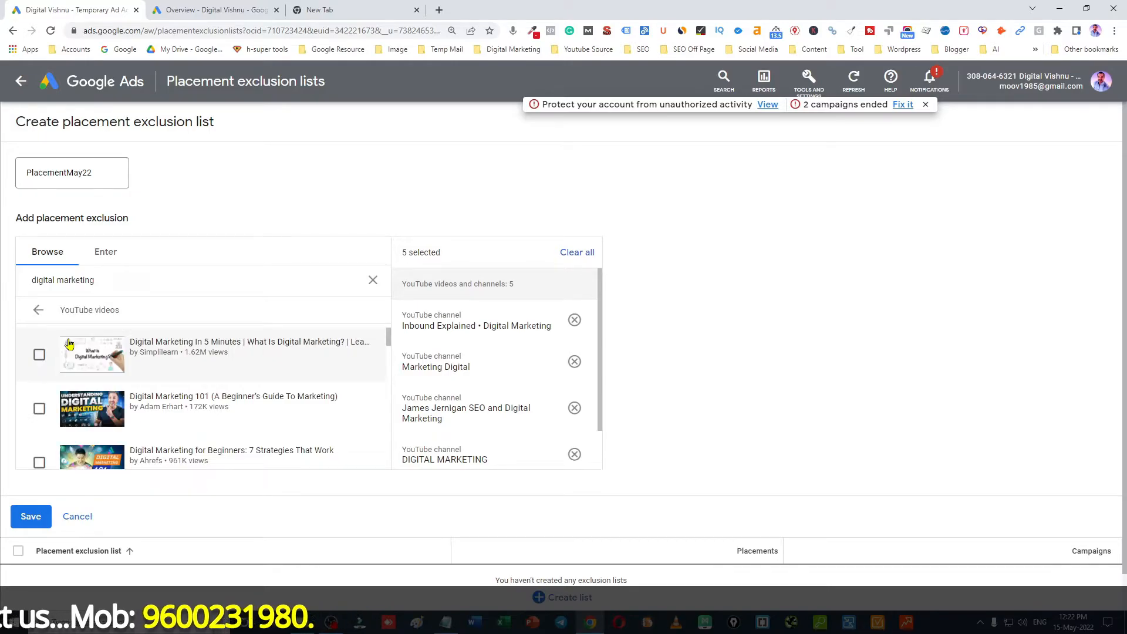
pyautogui.click(39, 355)
pyautogui.click(39, 409)
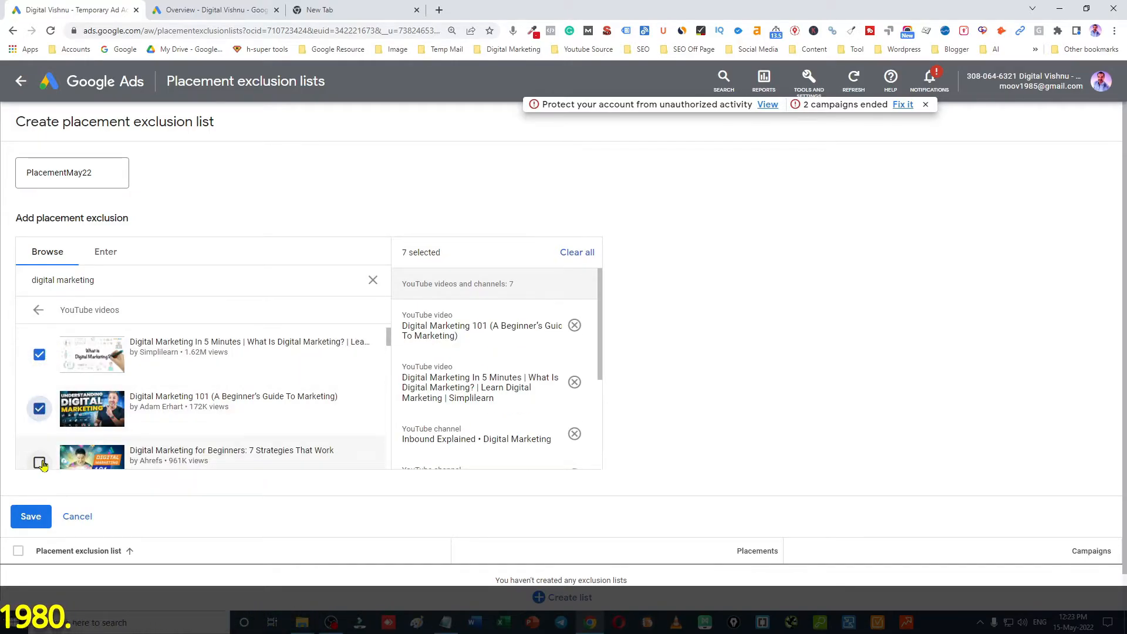
pyautogui.click(40, 462)
pyautogui.scroll(-2, 88, 415)
pyautogui.click(39, 400)
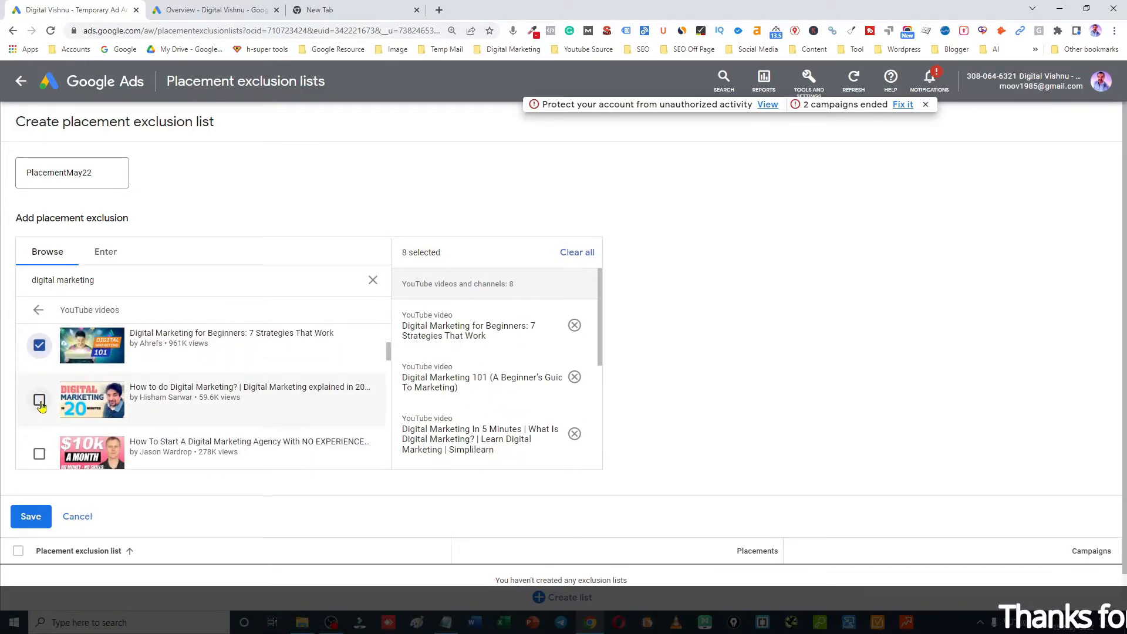
# Exclude the websites digitalmarketingdeal.com, actionmedia.com.br, adsgo.digital, shanebarker.com, digitalinformationworld.com and digitaldg.in
pyautogui.click(38, 310)
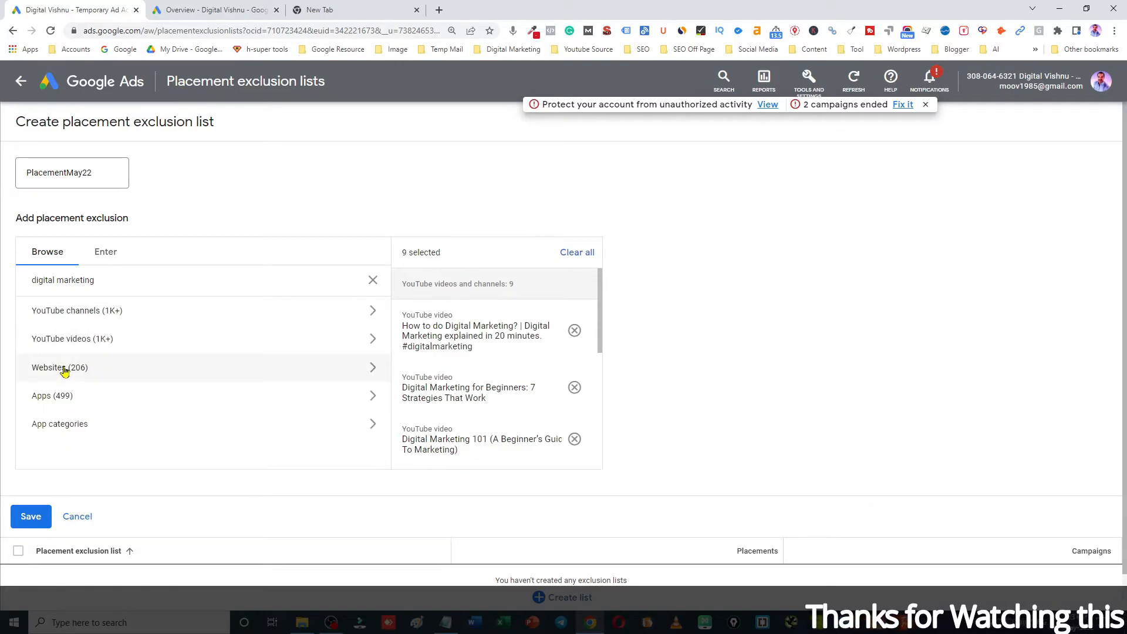
pyautogui.click(63, 369)
pyautogui.click(39, 344)
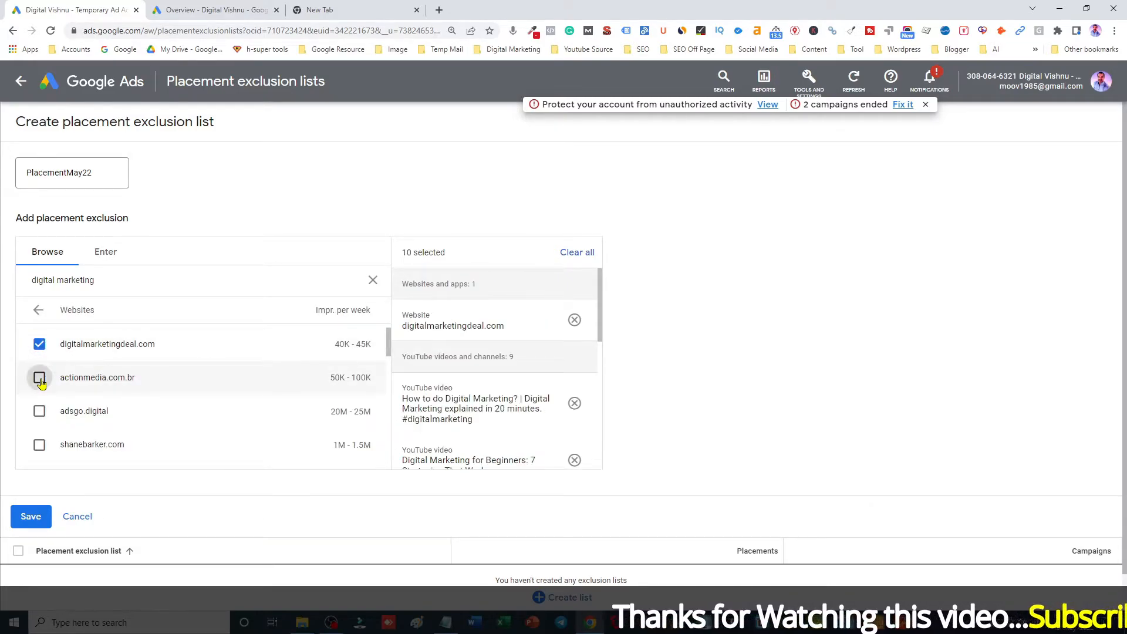
pyautogui.click(39, 377)
pyautogui.click(40, 410)
pyautogui.click(39, 444)
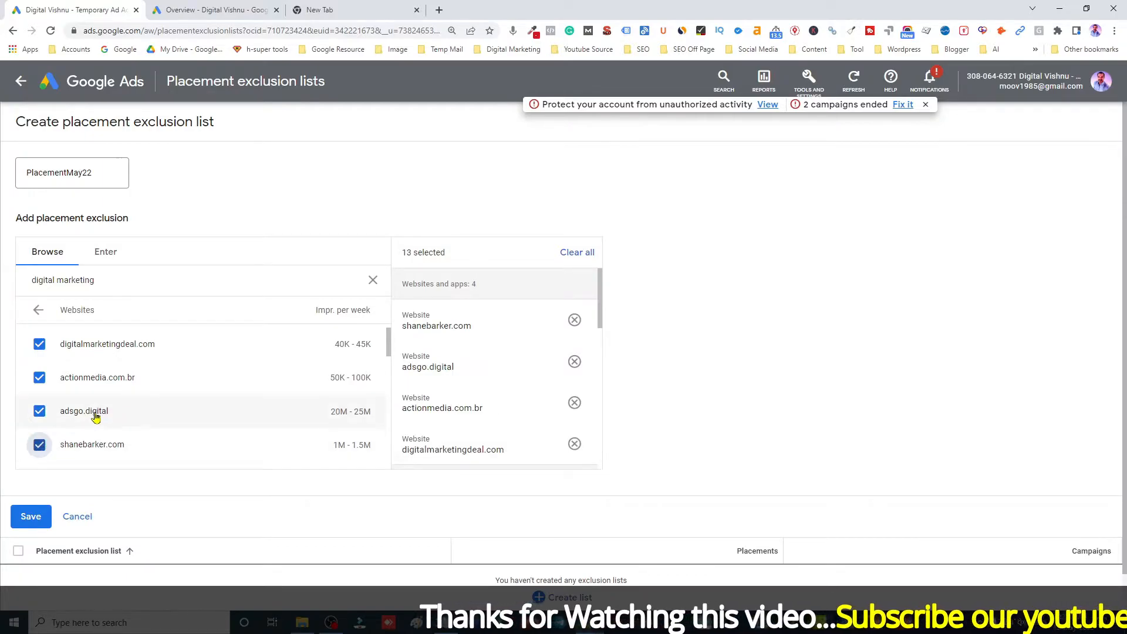
pyautogui.scroll(-1, 94, 420)
pyautogui.click(40, 420)
pyautogui.click(39, 452)
# Exclude the apps Digital Marketing Poster Maker, Learn Digital Marketing and Digital Marketing App, and save the placement exclusion list
pyautogui.click(39, 310)
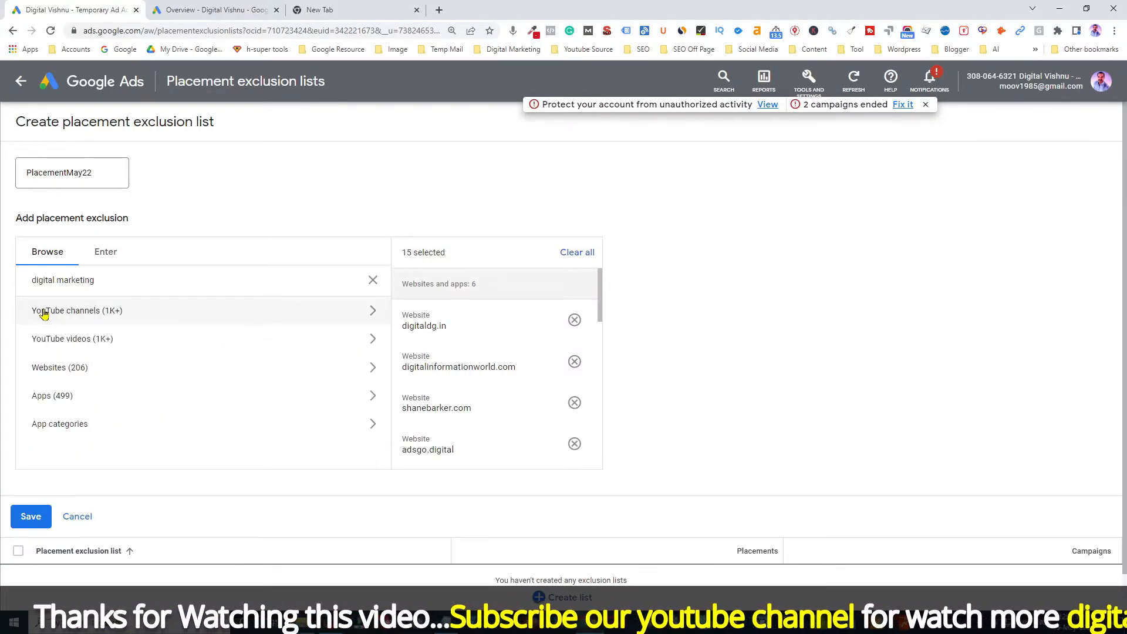
pyautogui.click(48, 395)
pyautogui.click(40, 355)
pyautogui.click(39, 413)
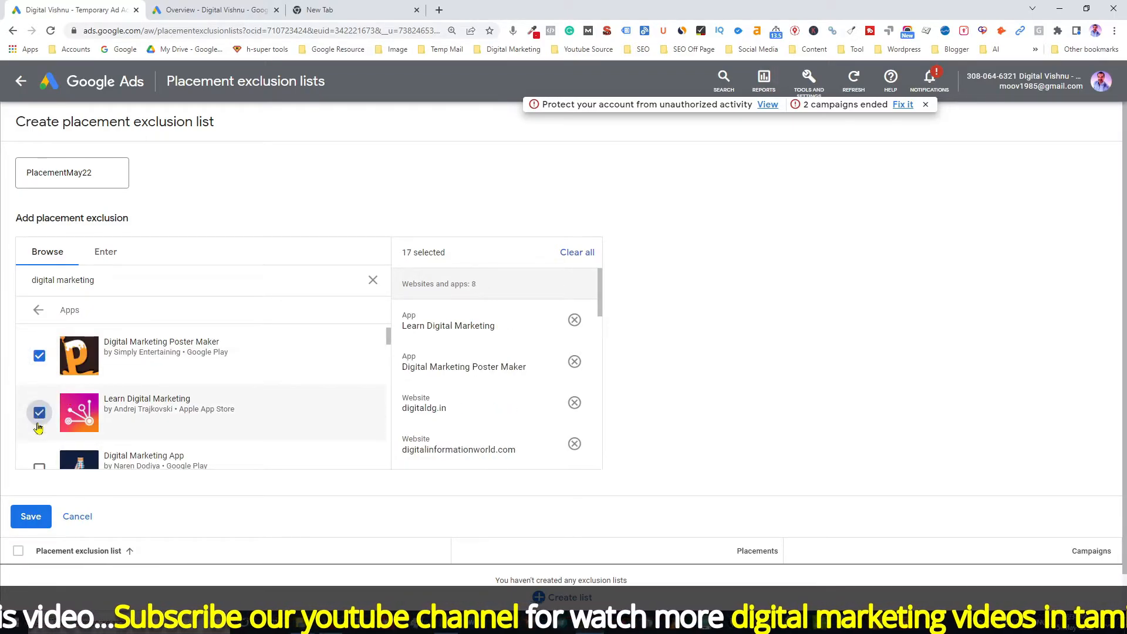
pyautogui.click(40, 467)
pyautogui.click(38, 310)
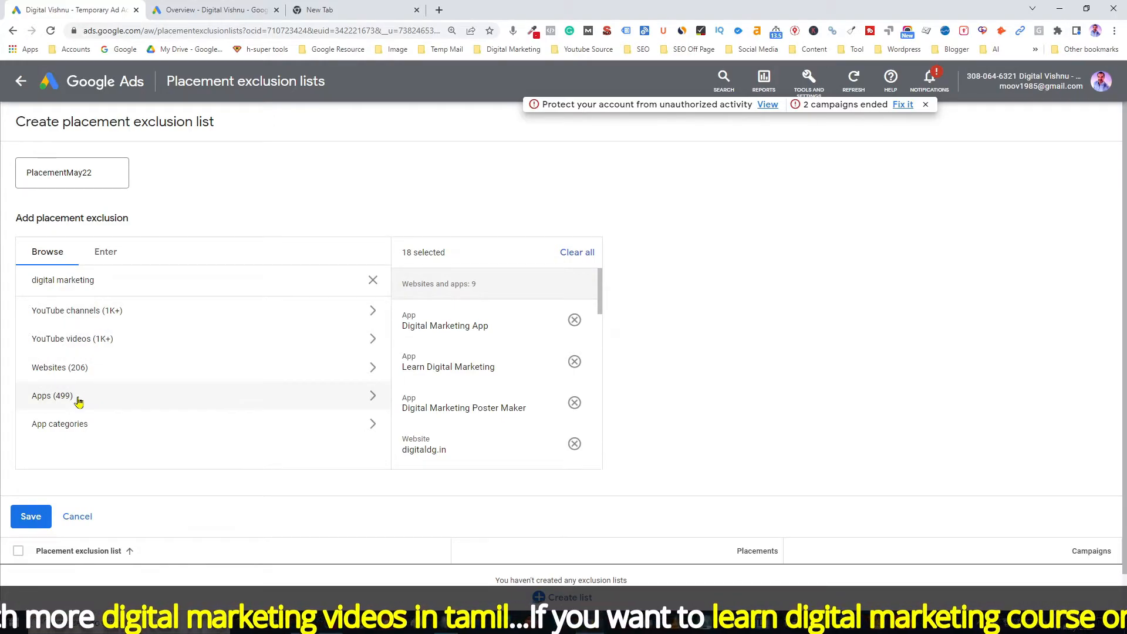
pyautogui.click(36, 516)
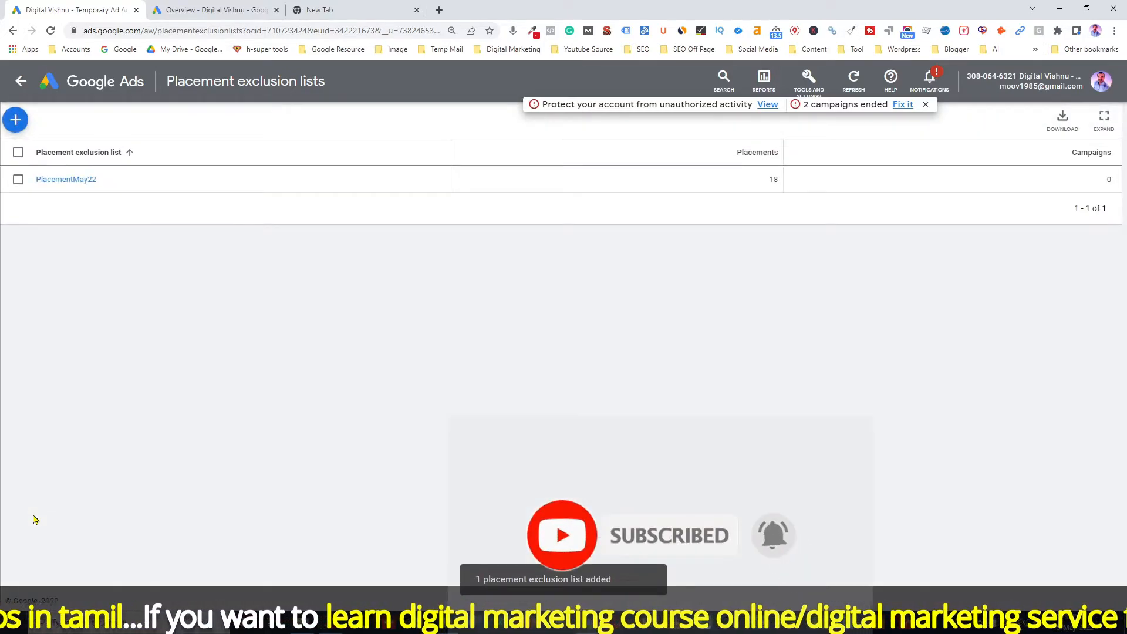
# Open the PlacementMay22 exclusion list and apply it to the Remarketing Display Campaign - Sales campaign
pyautogui.click(62, 182)
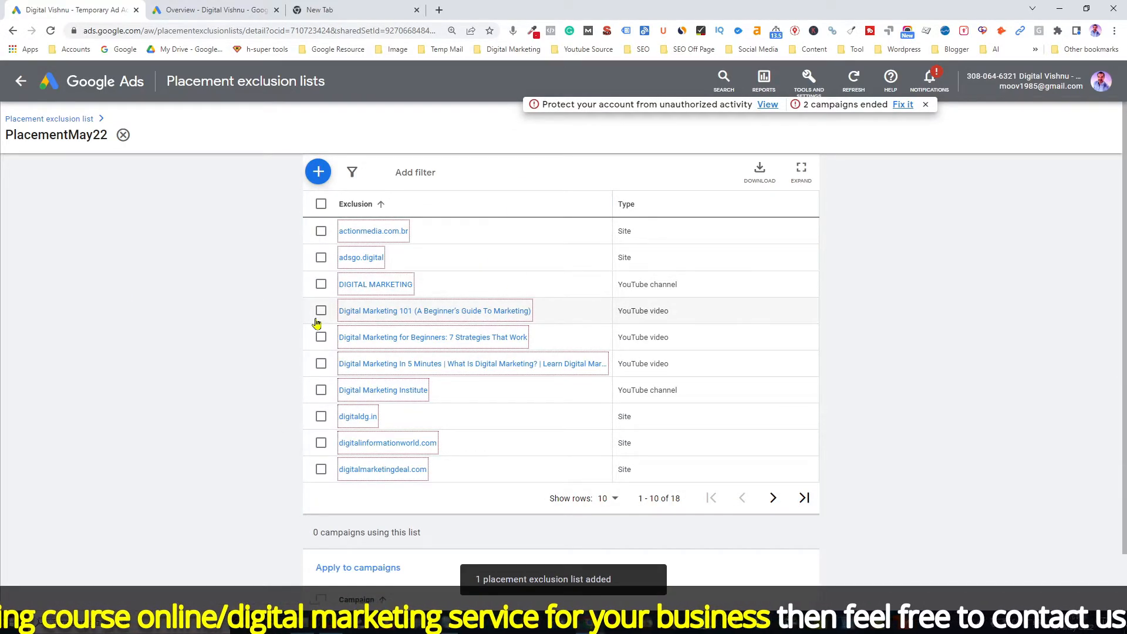
pyautogui.scroll(-1, 261, 326)
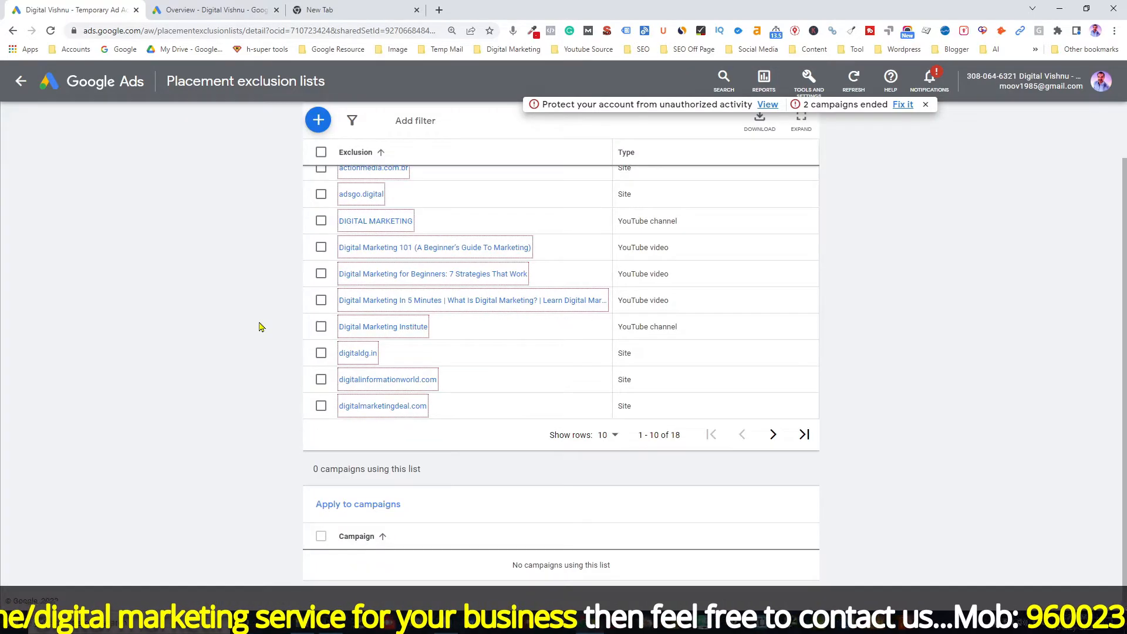
pyautogui.click(347, 508)
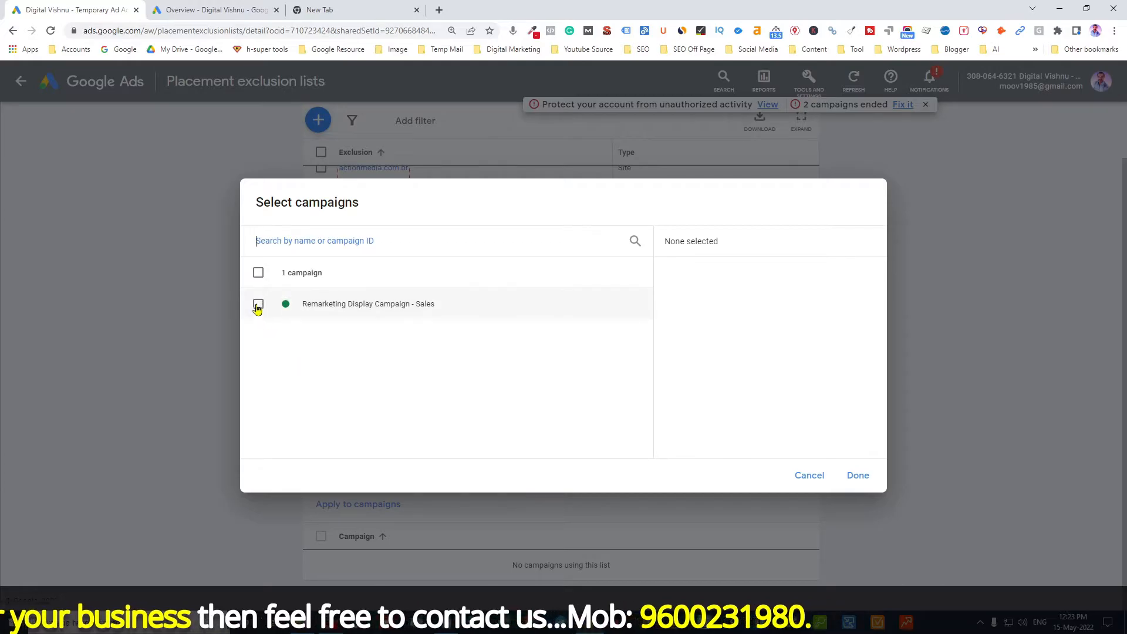
pyautogui.click(259, 304)
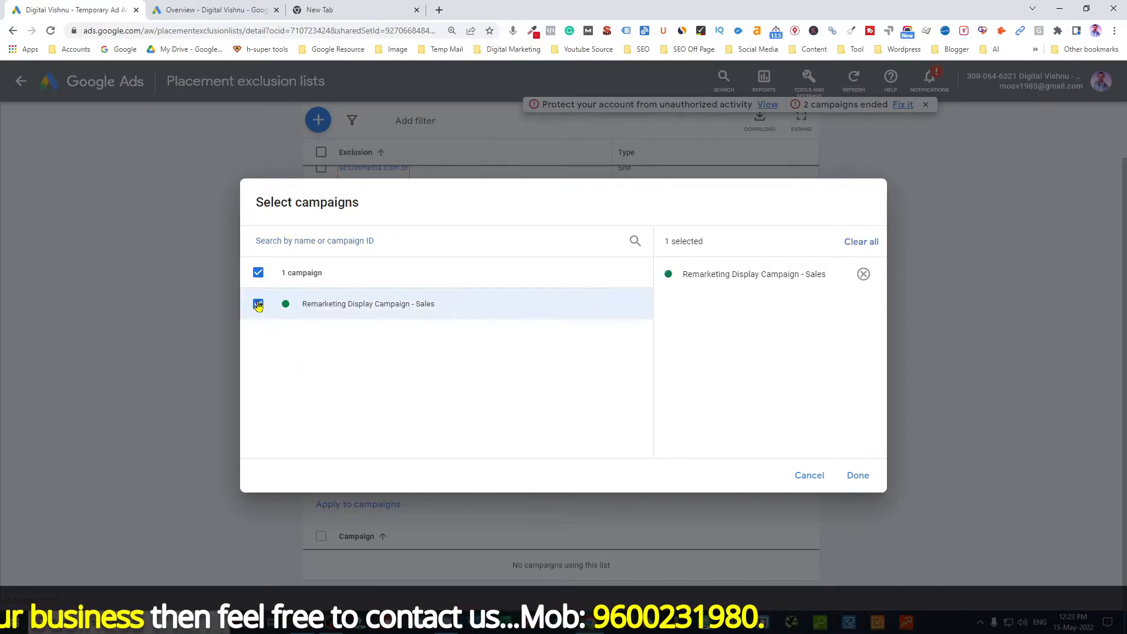
pyautogui.click(858, 476)
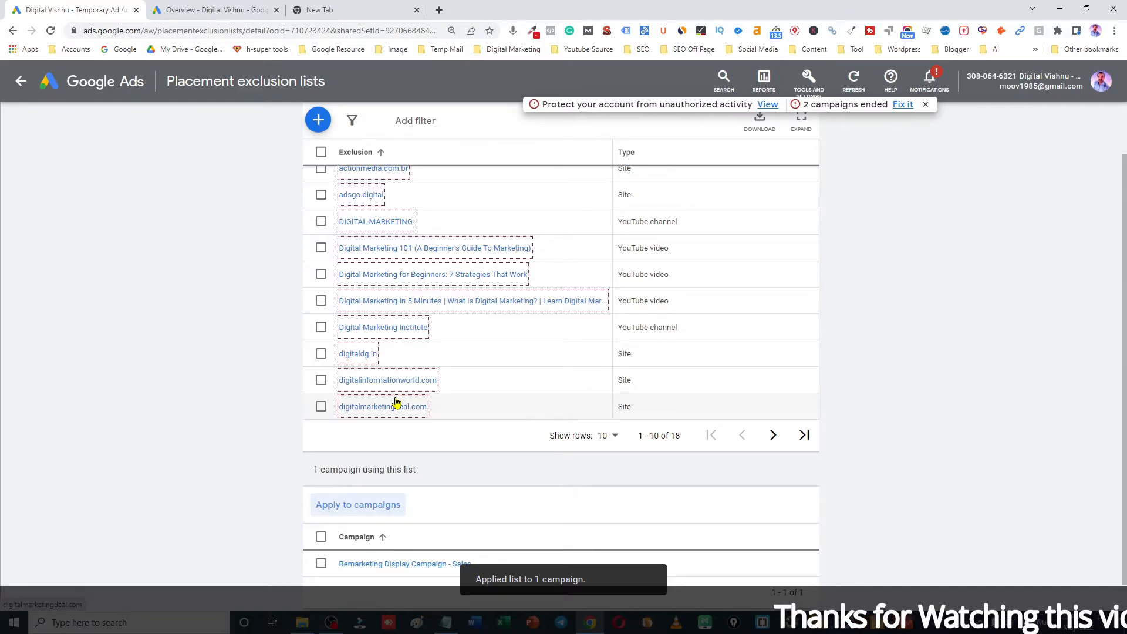
# Review the Asset Library notes in Notepad, and look over the asset library and its options for adding files in Google Ads
pyautogui.click(447, 623)
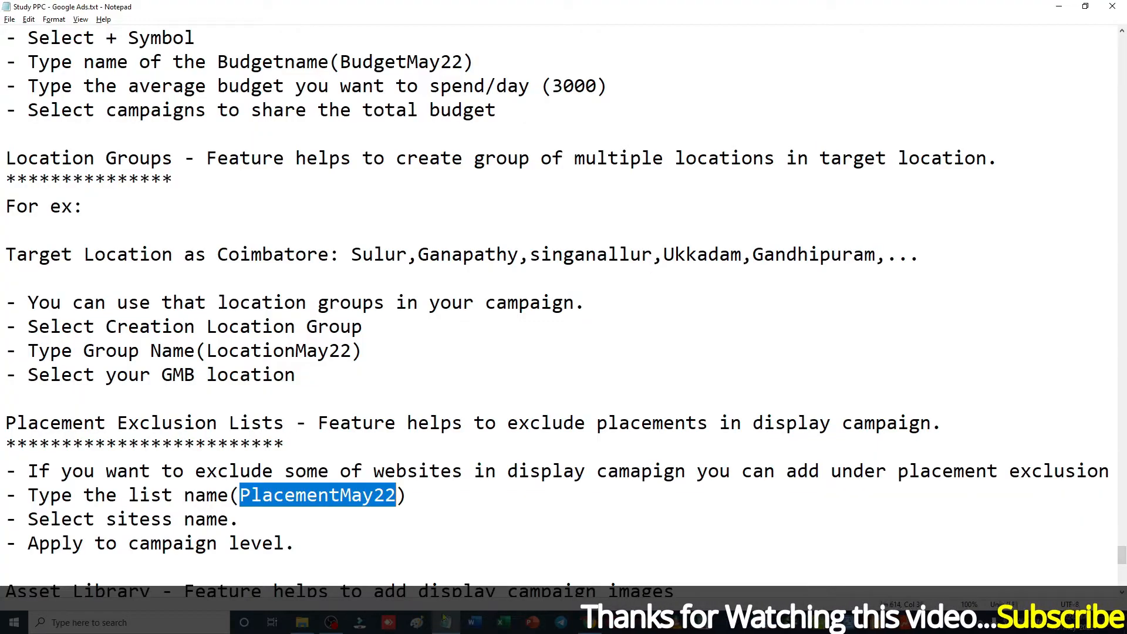
pyautogui.scroll(-1, 320, 388)
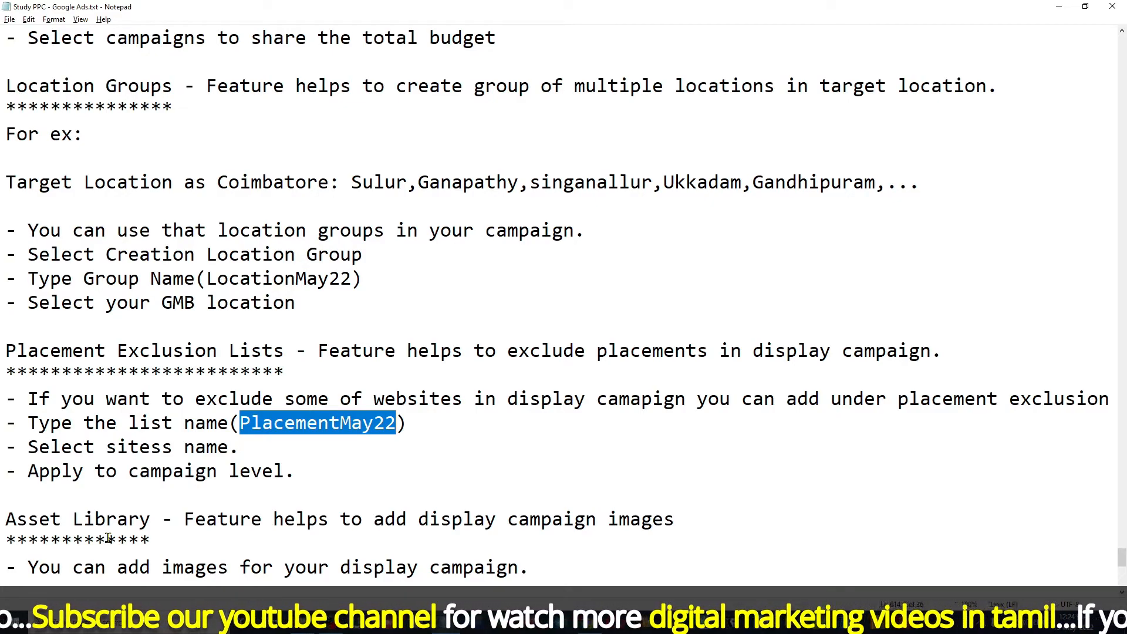
pyautogui.hotkey('alt', 'Tab')
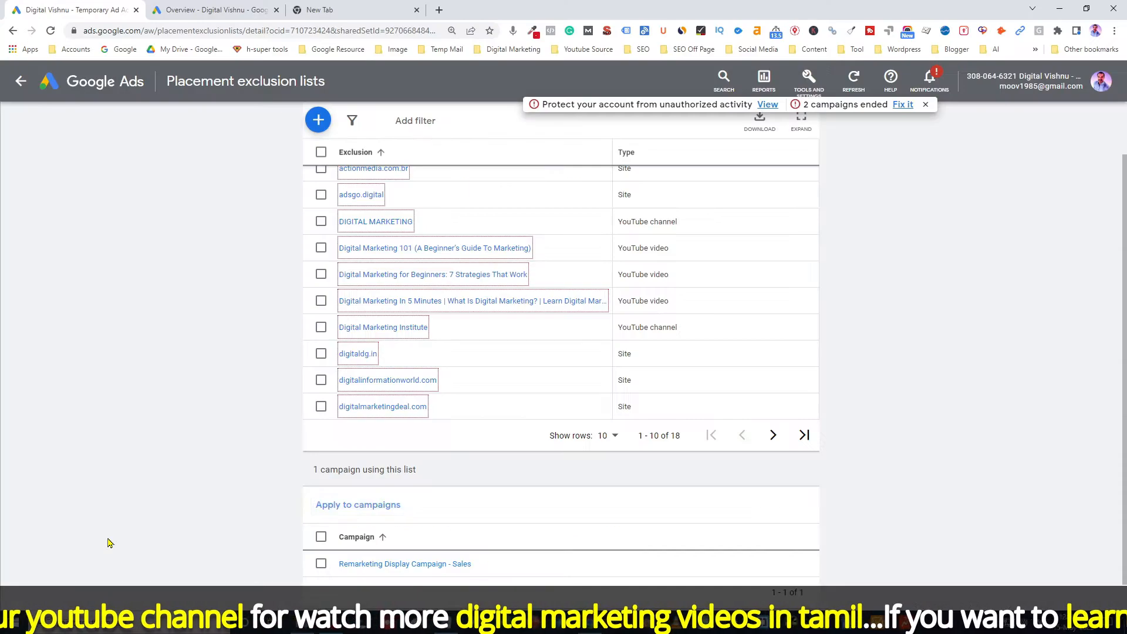
pyautogui.click(808, 79)
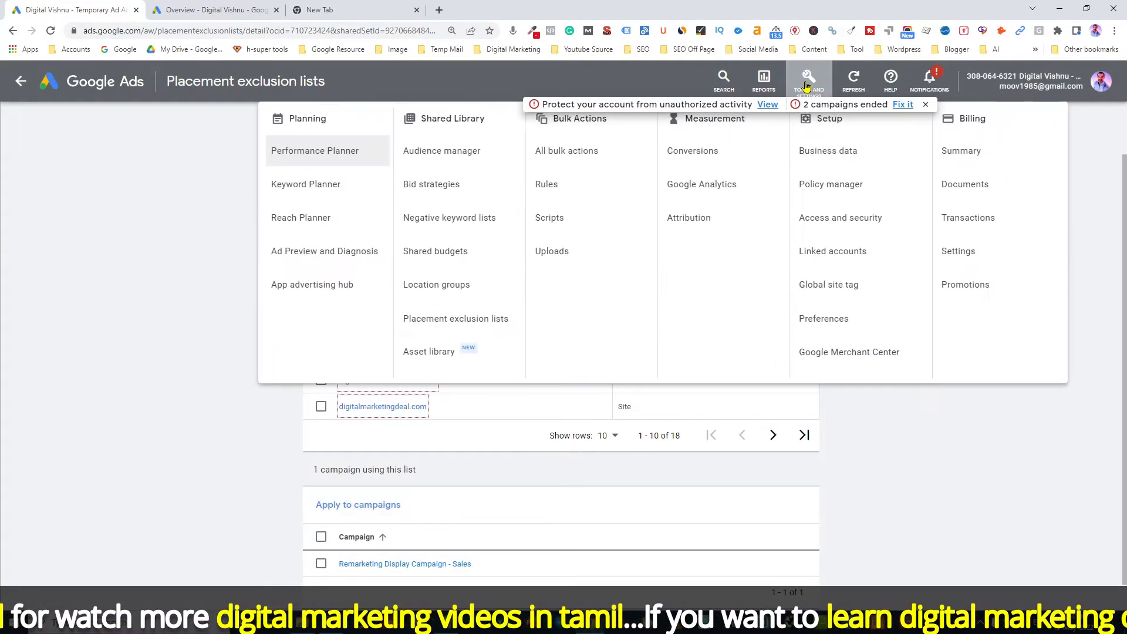
pyautogui.click(428, 356)
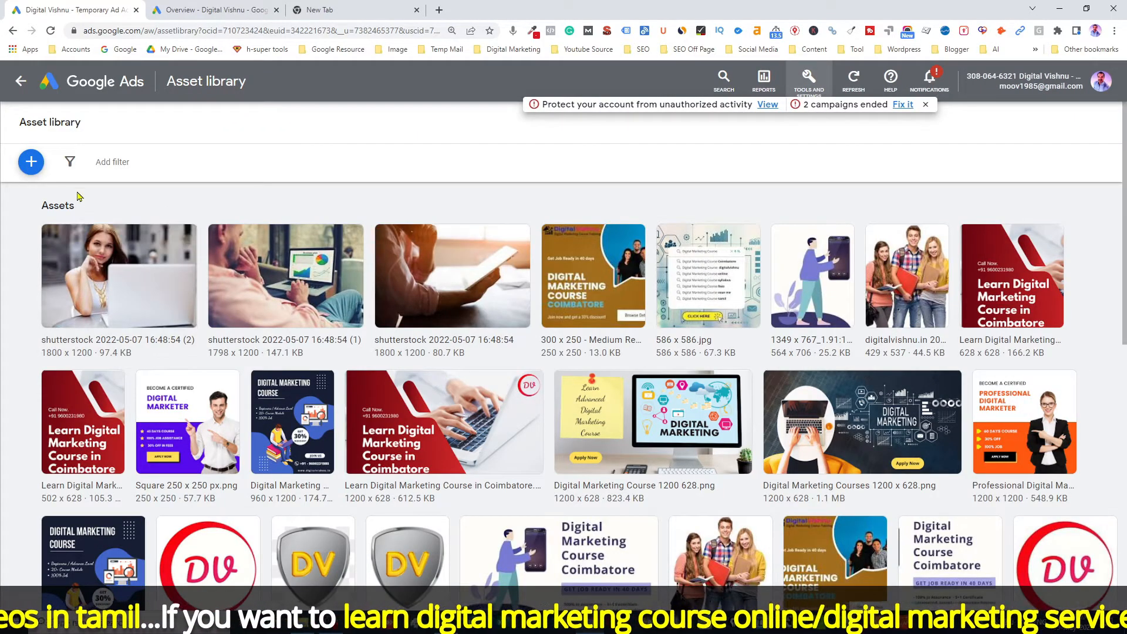
pyautogui.click(33, 169)
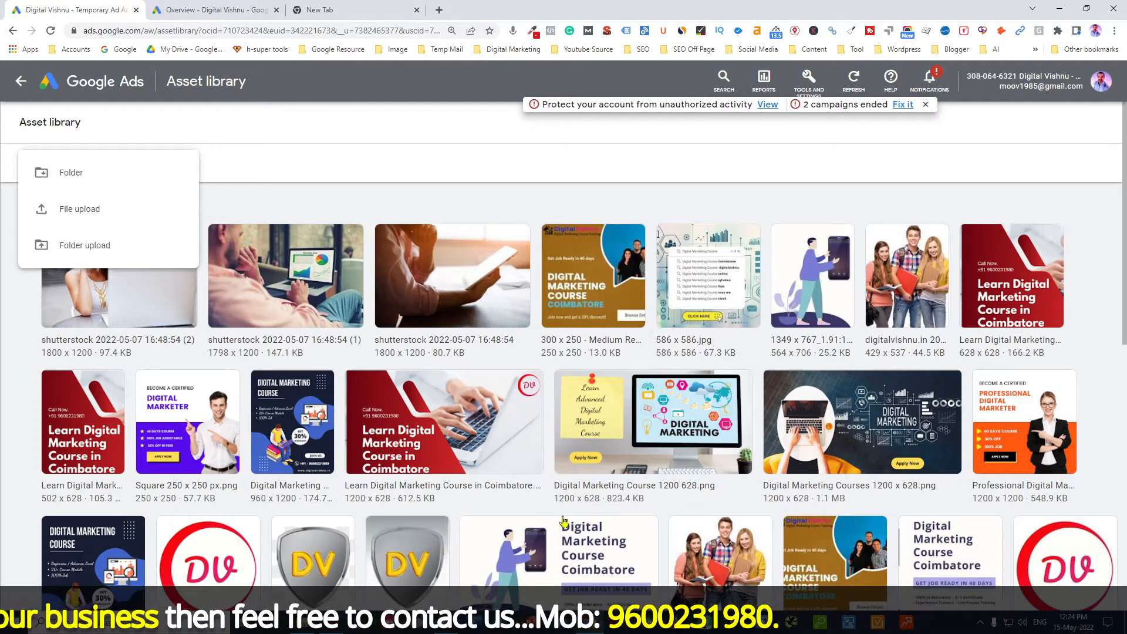
pyautogui.click(334, 503)
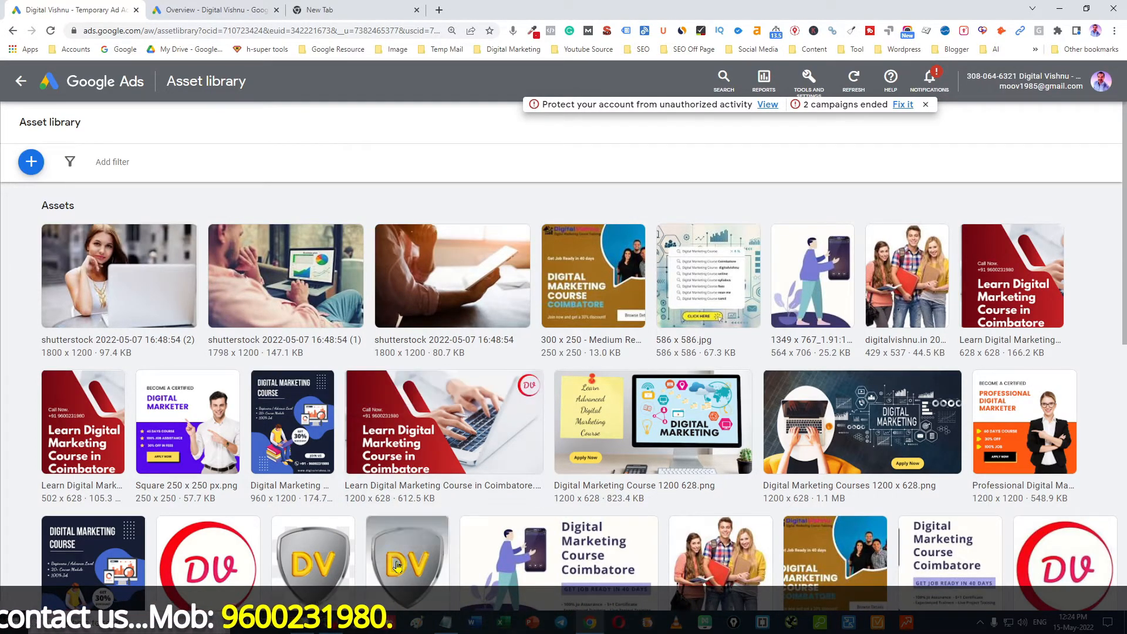
# Review the Shared Budgets notes in Notepad and start a new shared budget in the other open Google Ads account
pyautogui.click(447, 625)
pyautogui.scroll(3, 495, 434)
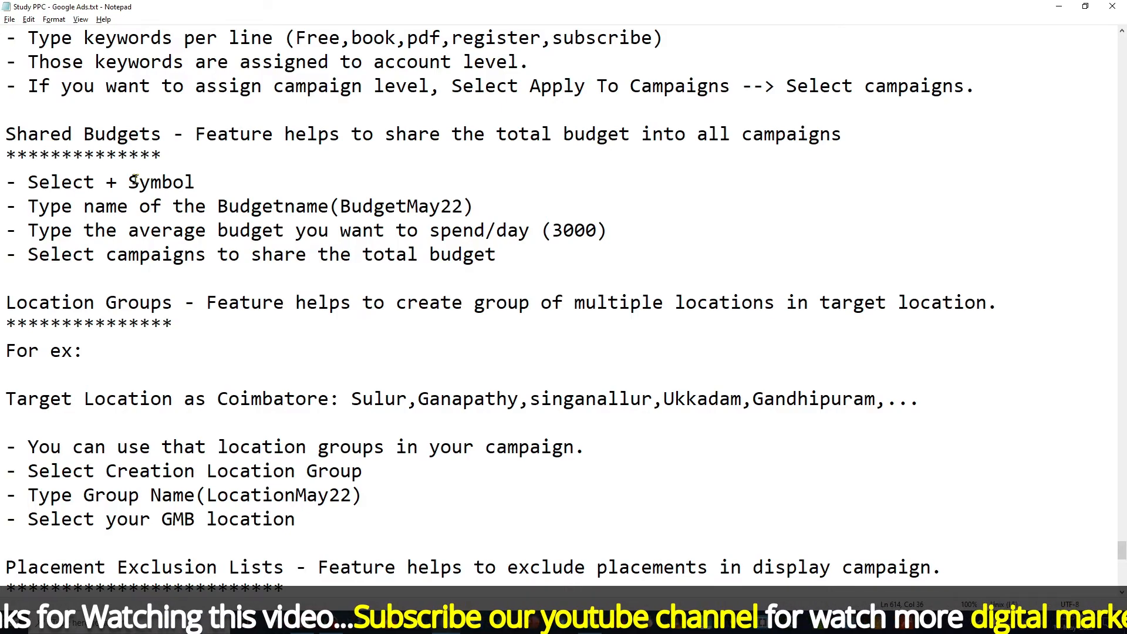
pyautogui.hotkey('alt', 'Tab')
pyautogui.click(188, 16)
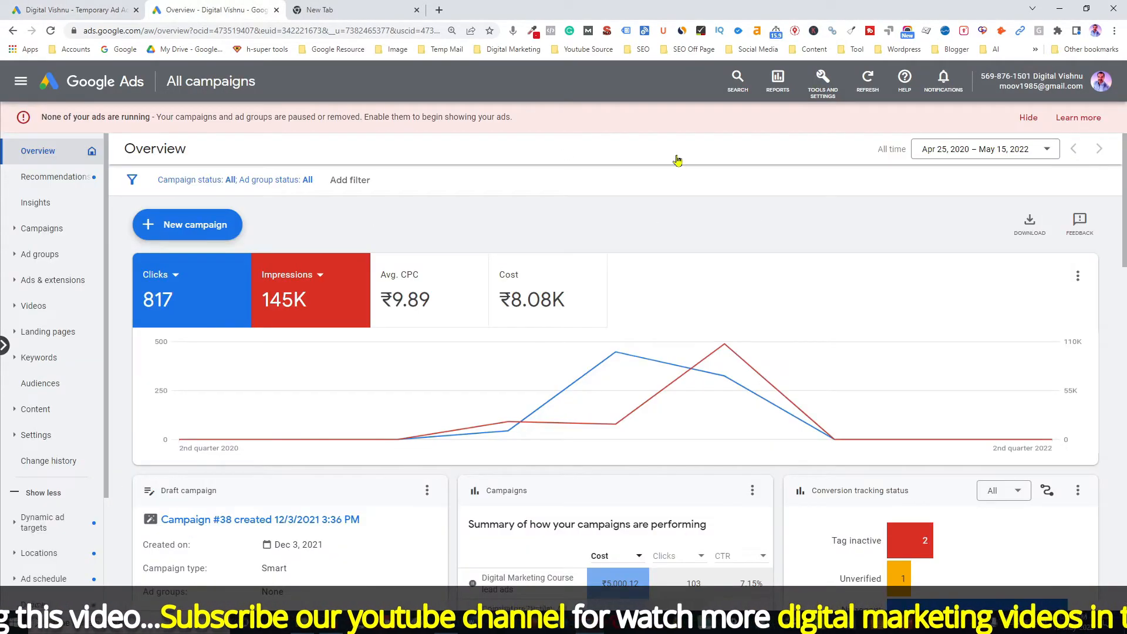
pyautogui.click(829, 87)
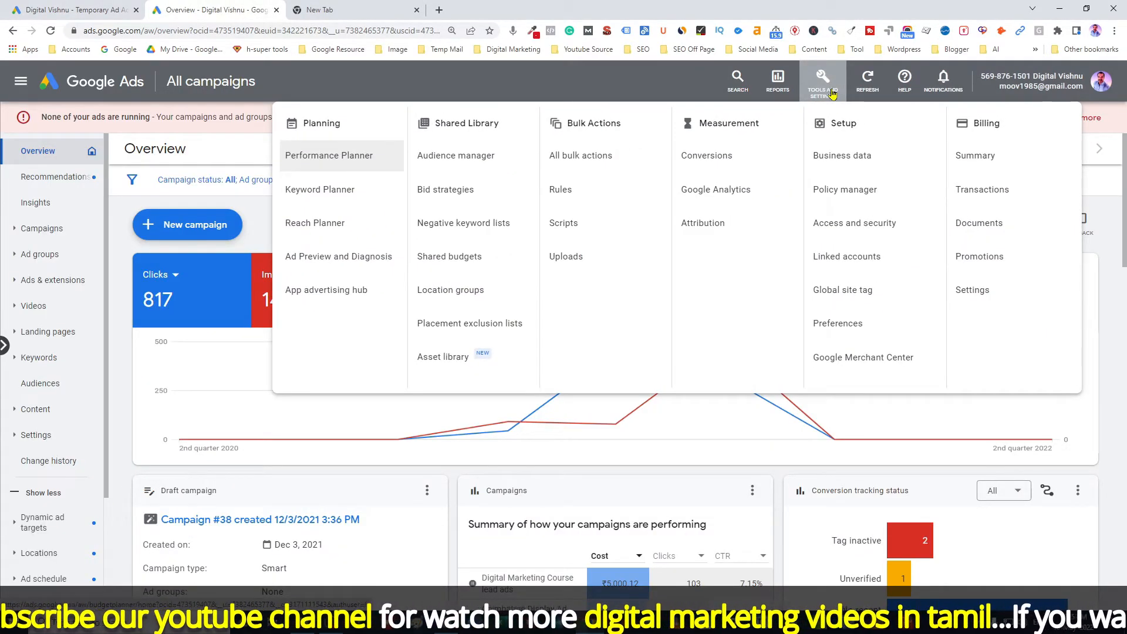
pyautogui.click(463, 258)
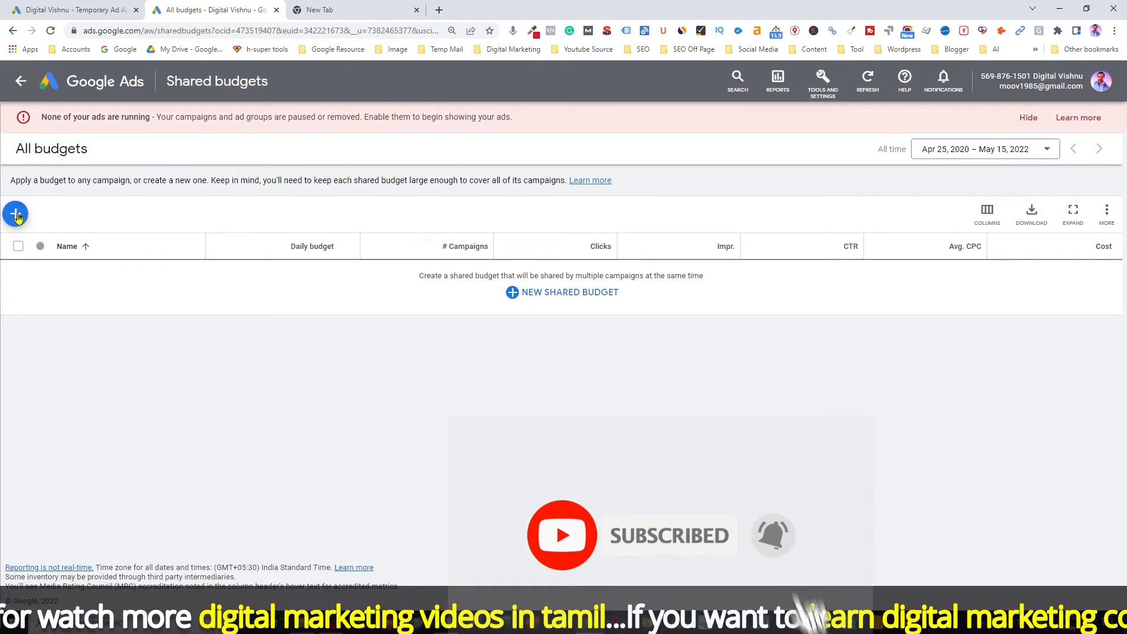
pyautogui.click(16, 215)
pyautogui.click(52, 216)
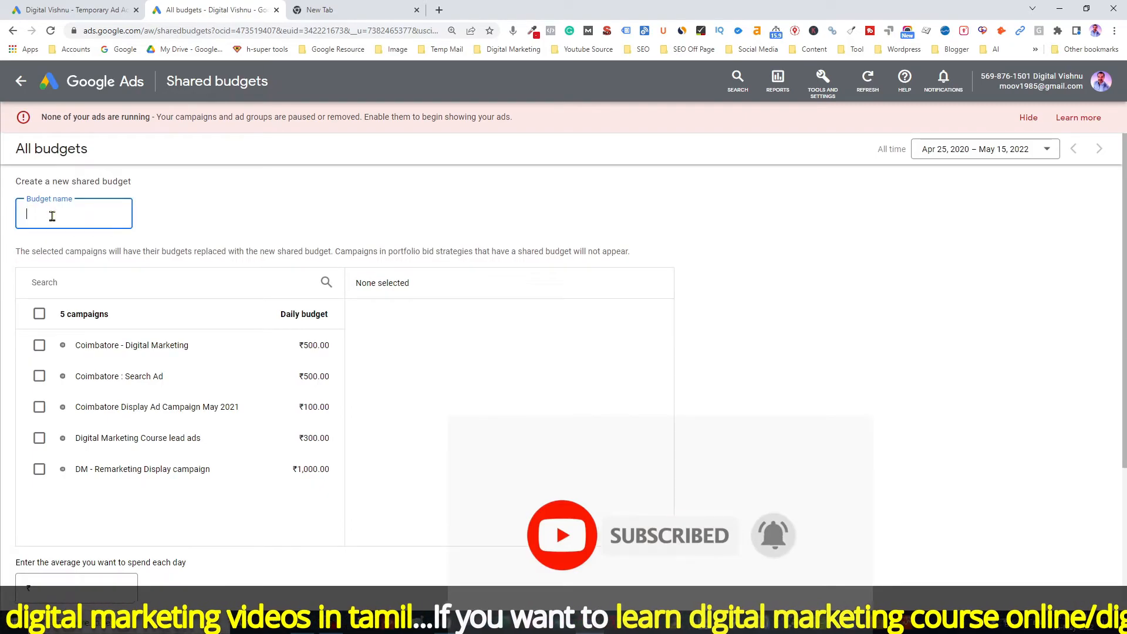
# Name the shared budget BudgetMay22, copying the name from the Notepad notes
pyautogui.hotkey('alt', 'Tab')
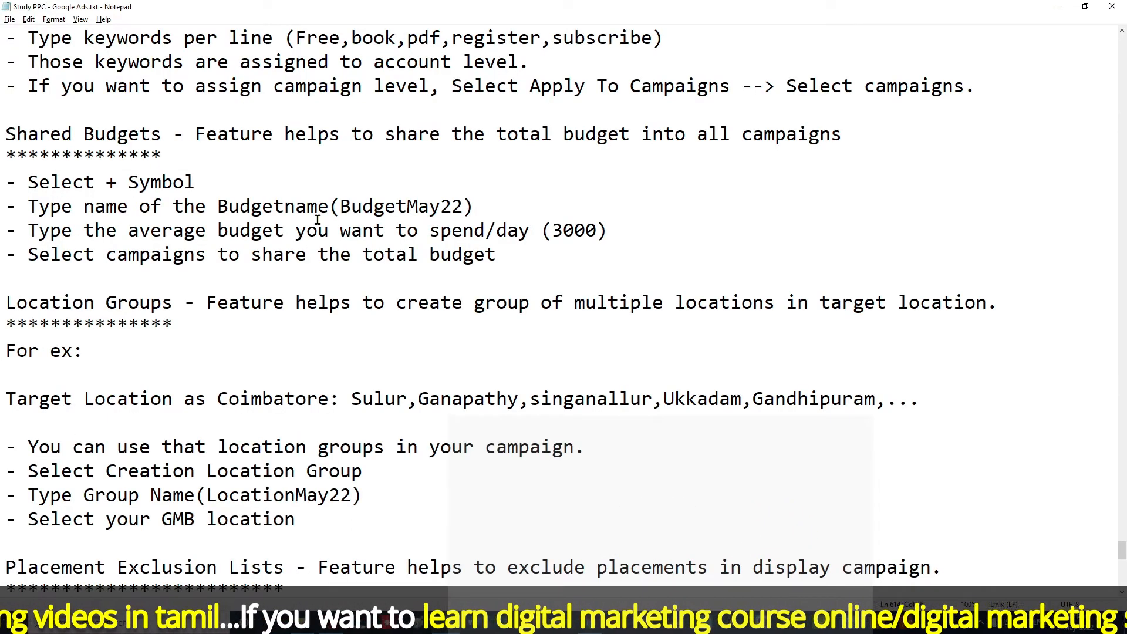
pyautogui.moveTo(343, 209); pyautogui.dragTo(465, 212)
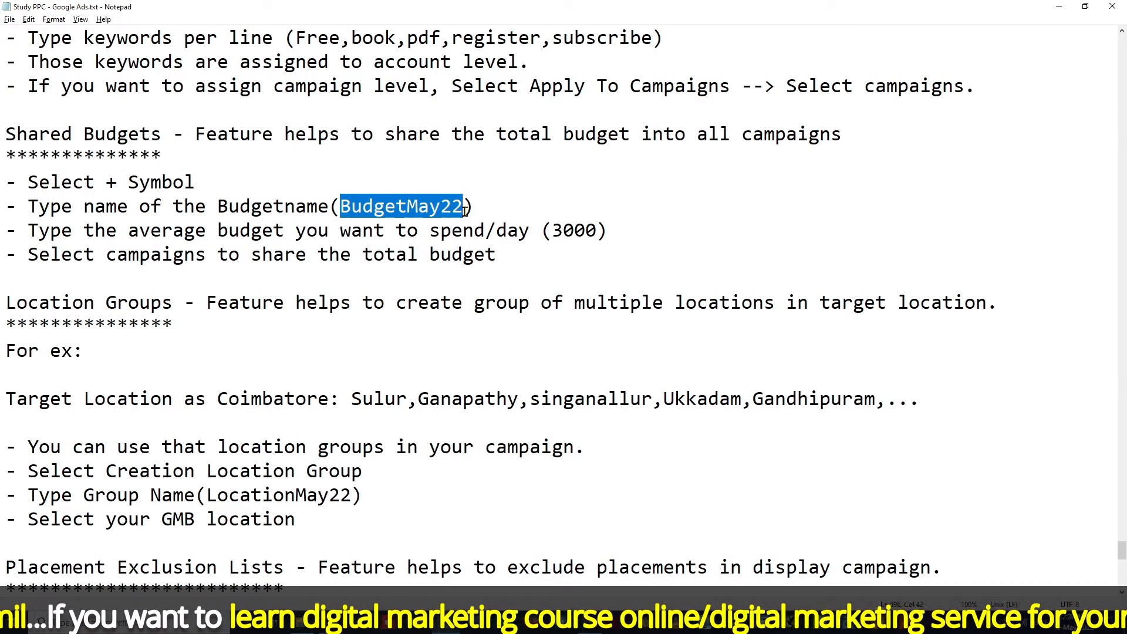
pyautogui.hotkey('ctrl', 'c')
pyautogui.hotkey('alt', 'Tab')
pyautogui.hotkey('ctrl', 'v')
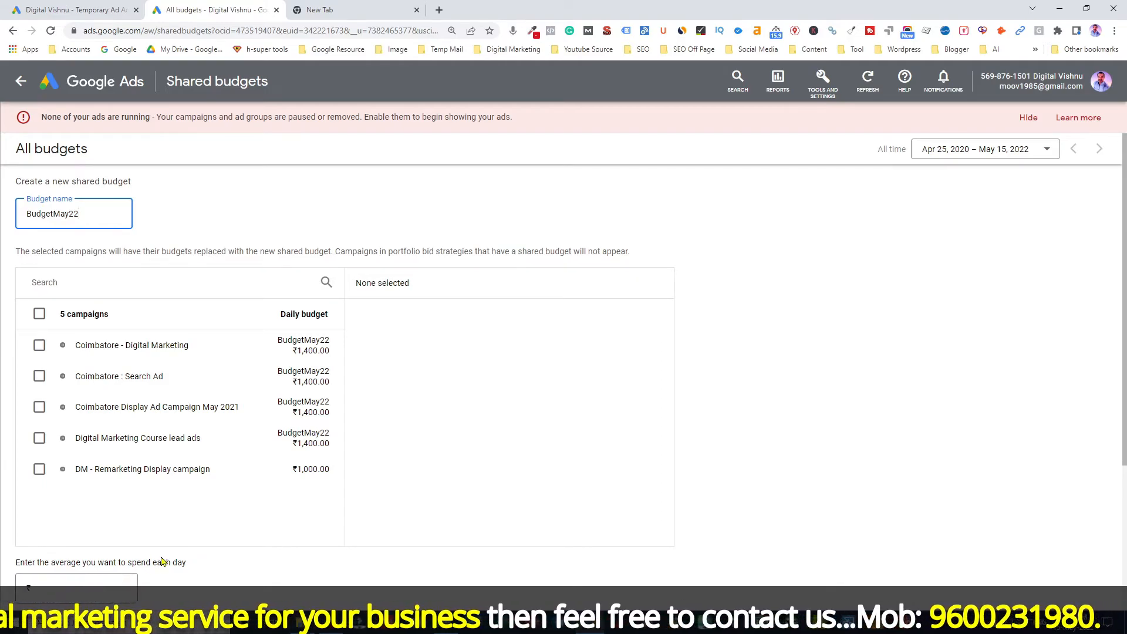
# Set a ₹1500 daily average, select Coimbatore - Digital Marketing, Coimbatore : Search Ad and Coimbatore Display Ad Campaign May 2021, and save the budget as BudgetMay21
pyautogui.click(85, 592)
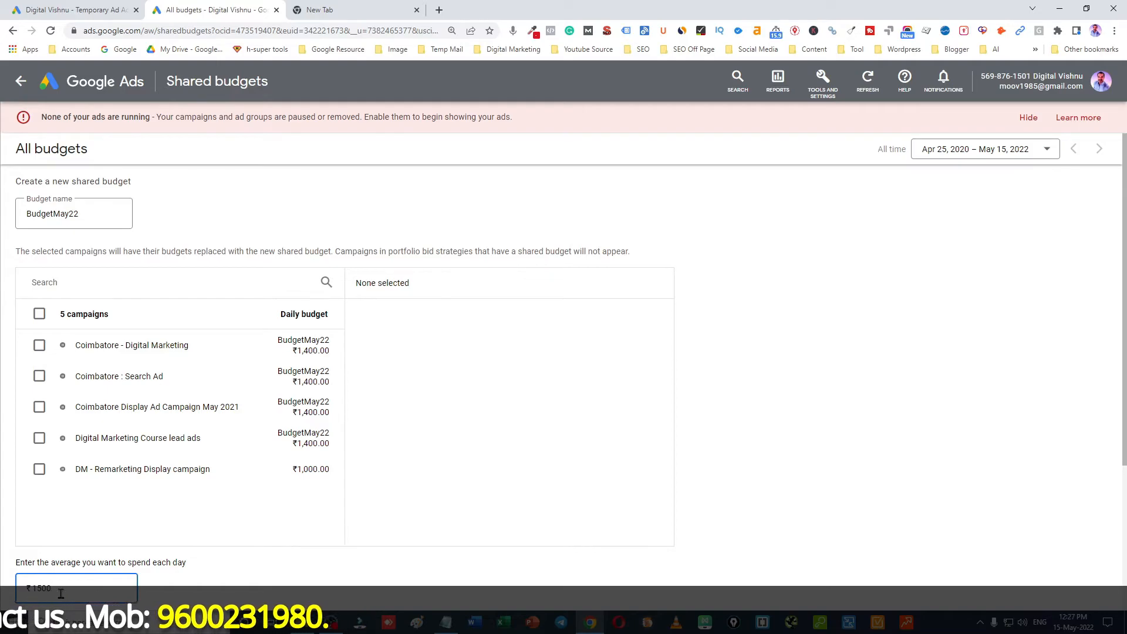
pyautogui.click(39, 346)
pyautogui.click(39, 376)
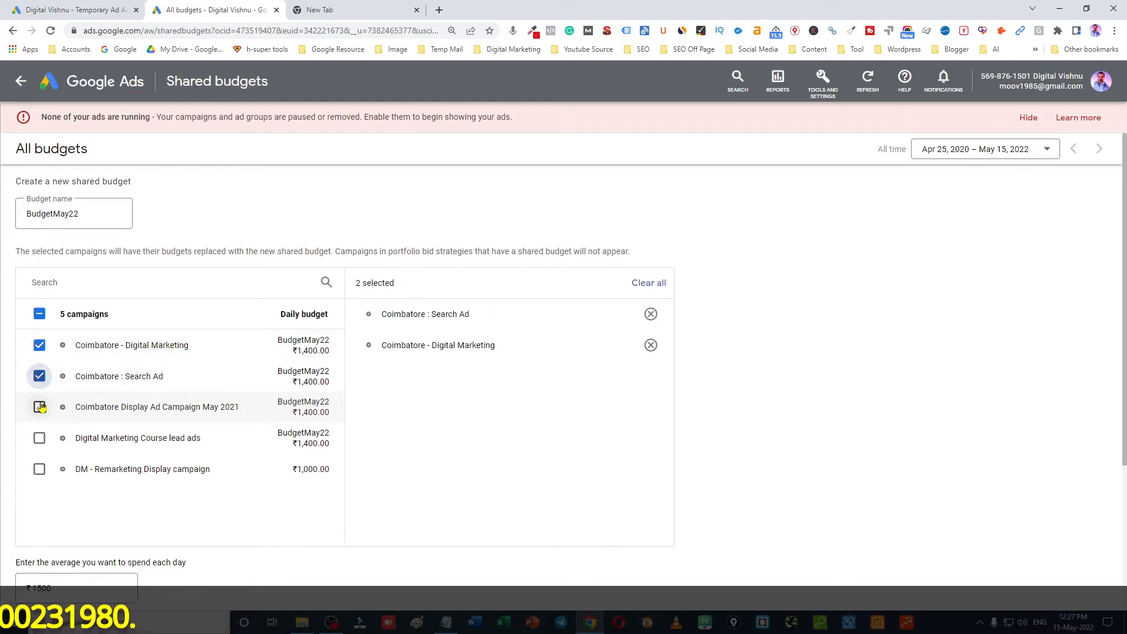
pyautogui.click(38, 407)
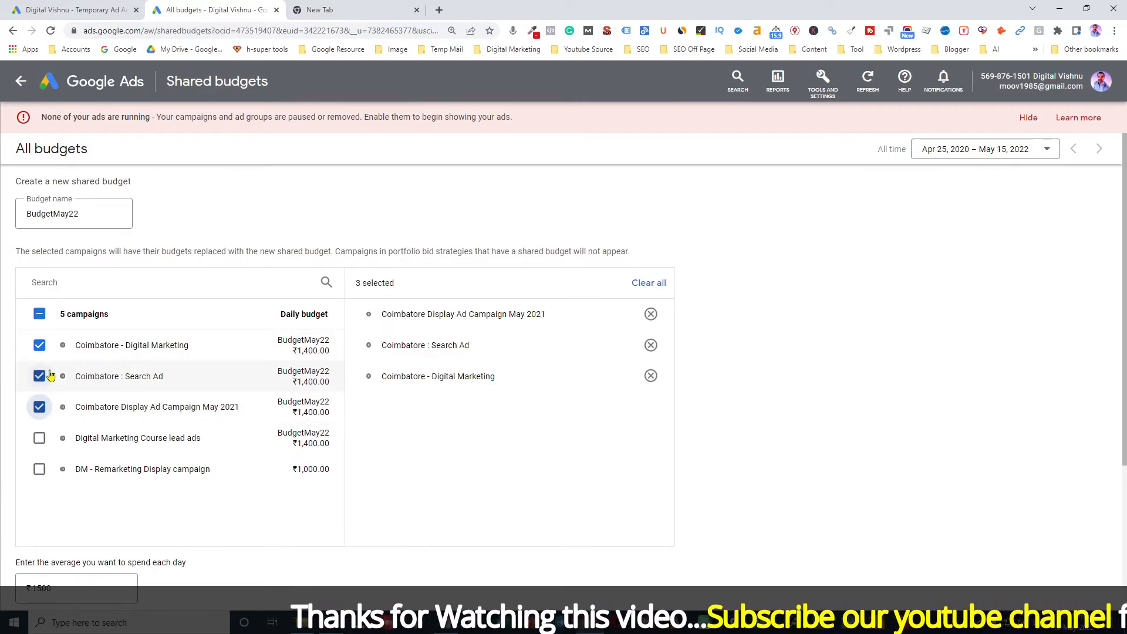
pyautogui.scroll(-2, 239, 505)
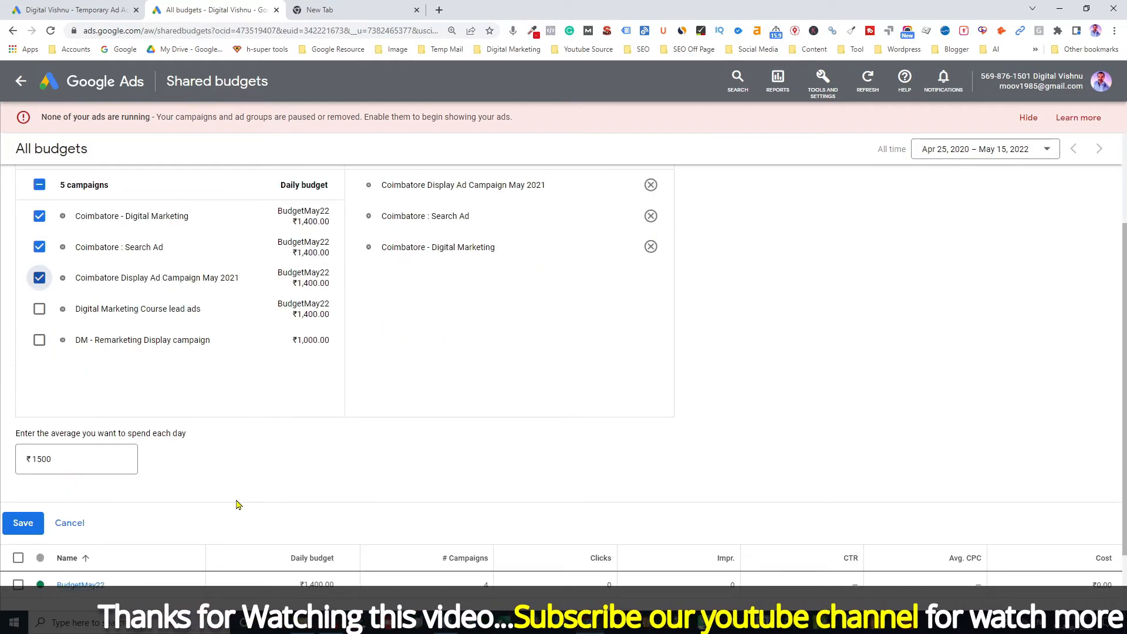
pyautogui.click(21, 522)
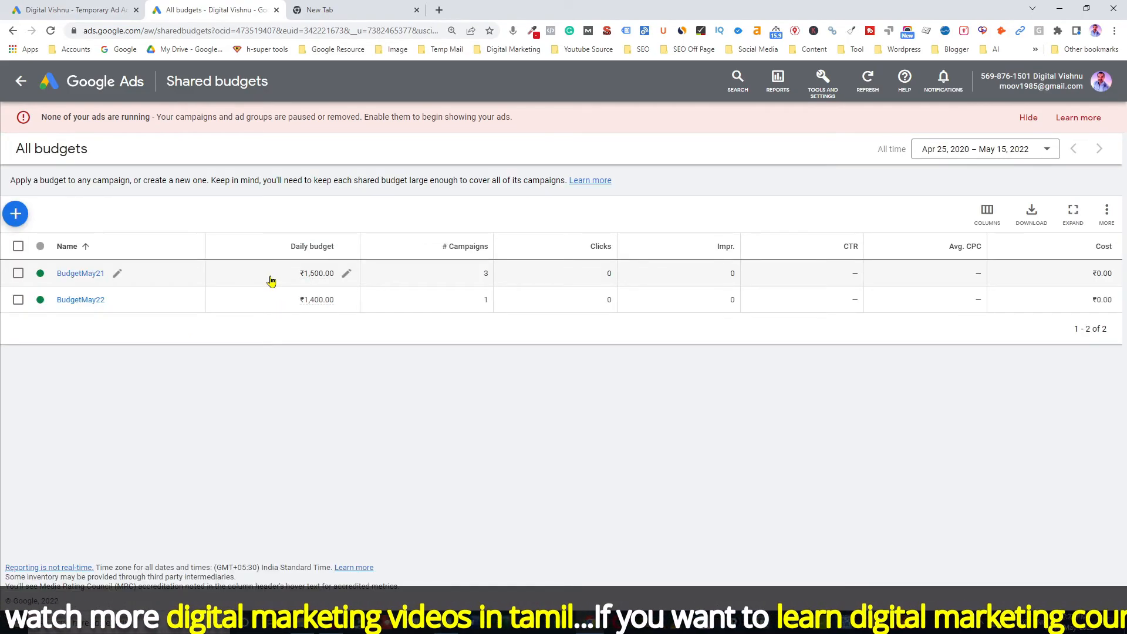
# Return to the Google Ads account showing the asset library and review the tools listed under Shared Library
pyautogui.click(66, 6)
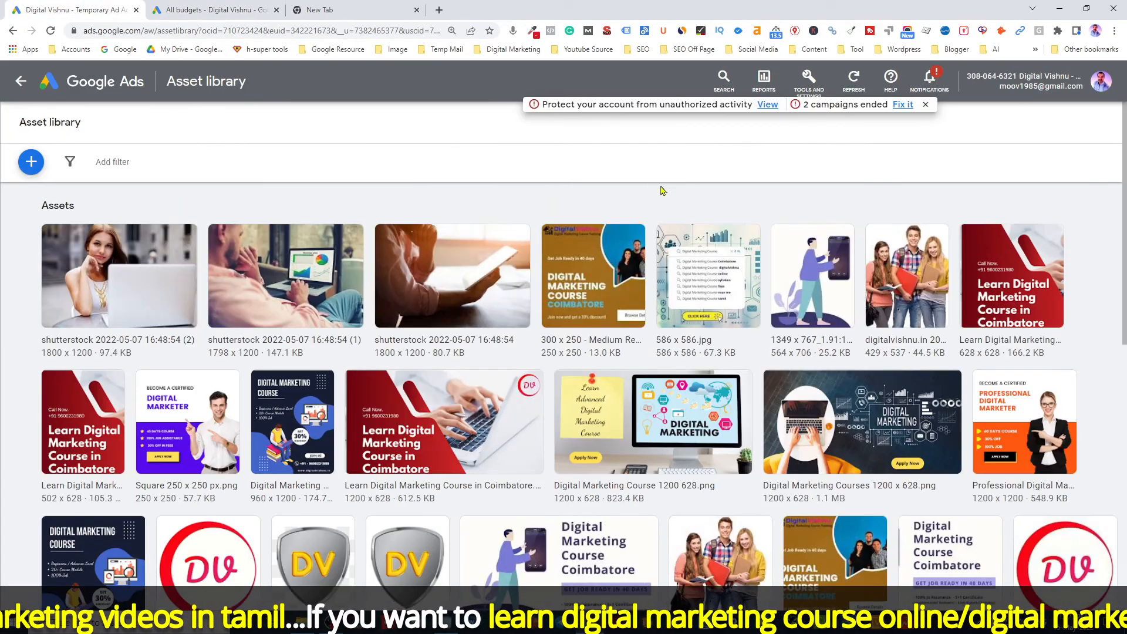
pyautogui.click(807, 80)
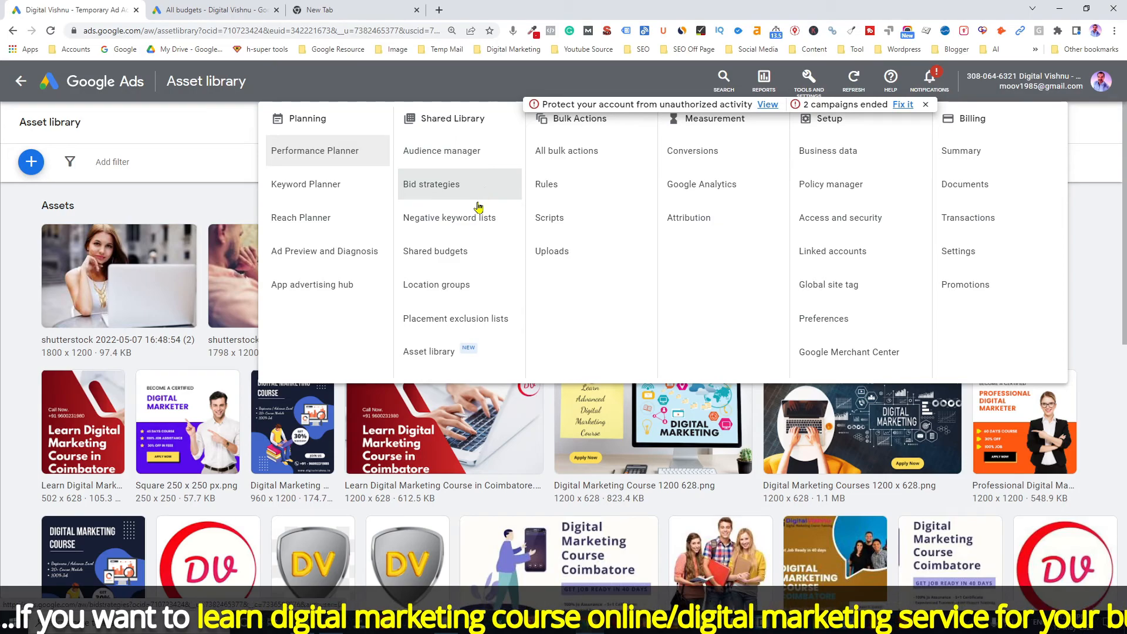